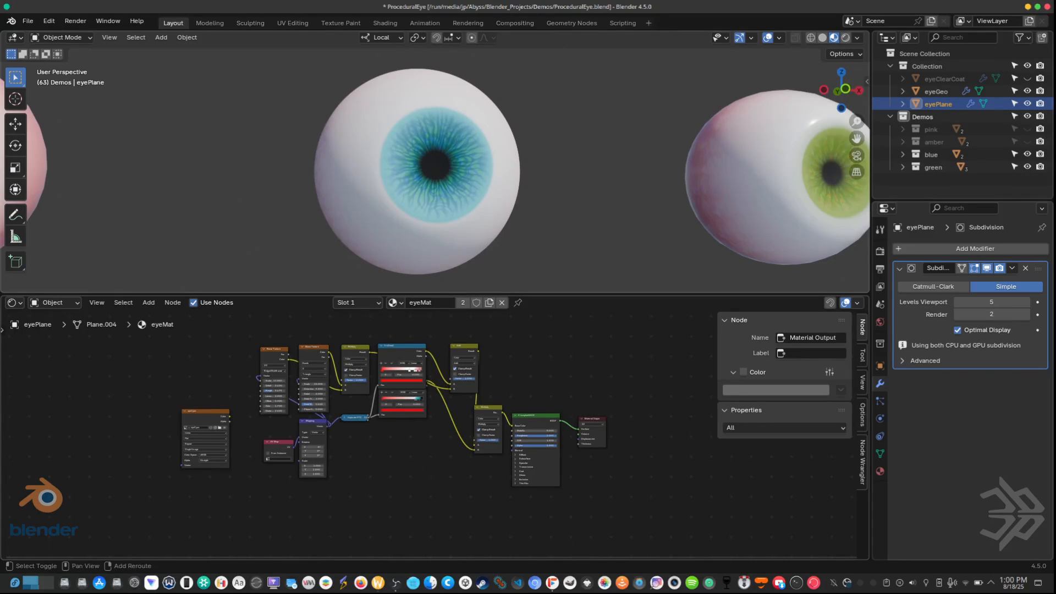
Step: Duplicate the IrisDetail color ramp together with its linked Add mix node and place the copies below the existing node network
scroll(418, 477, up, 3)
middle_drag(404, 473, 419, 475)
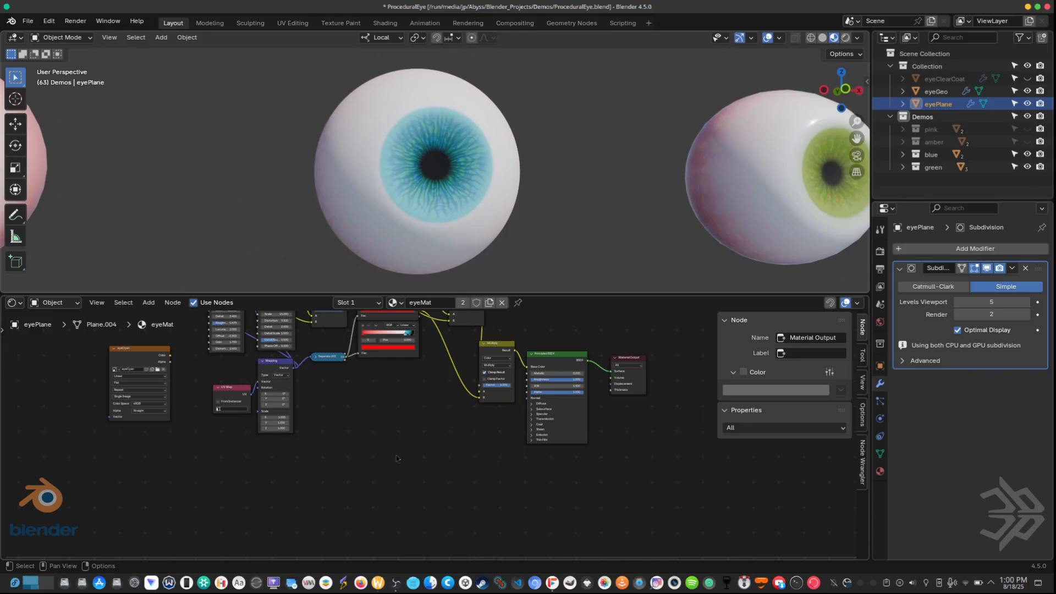
middle_drag(408, 412, 396, 501)
scroll(388, 490, up, 3)
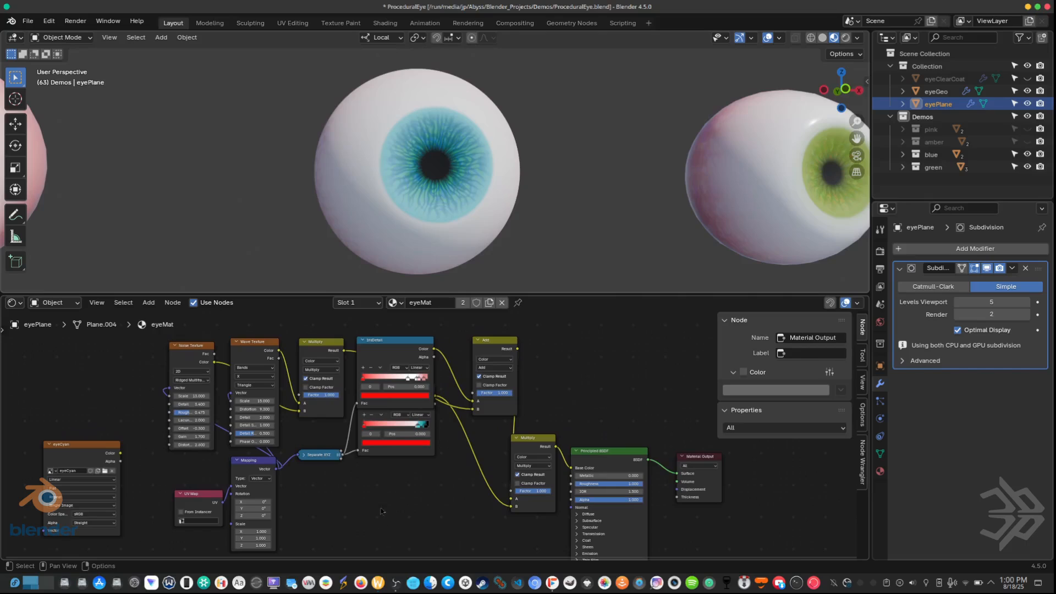
click(387, 345)
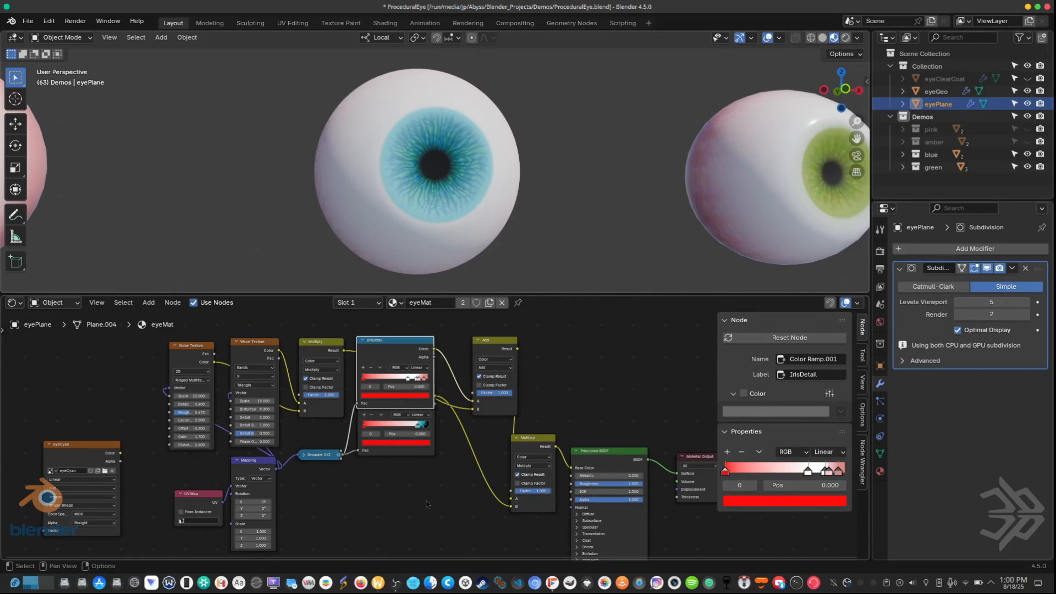
shift+click(494, 406)
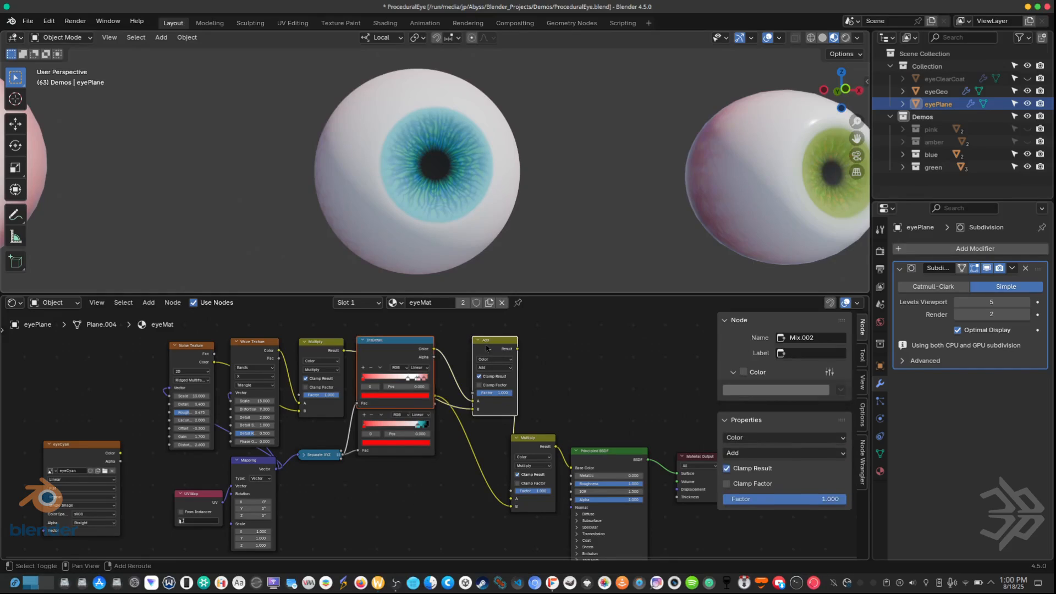
scroll(433, 507, down, 1)
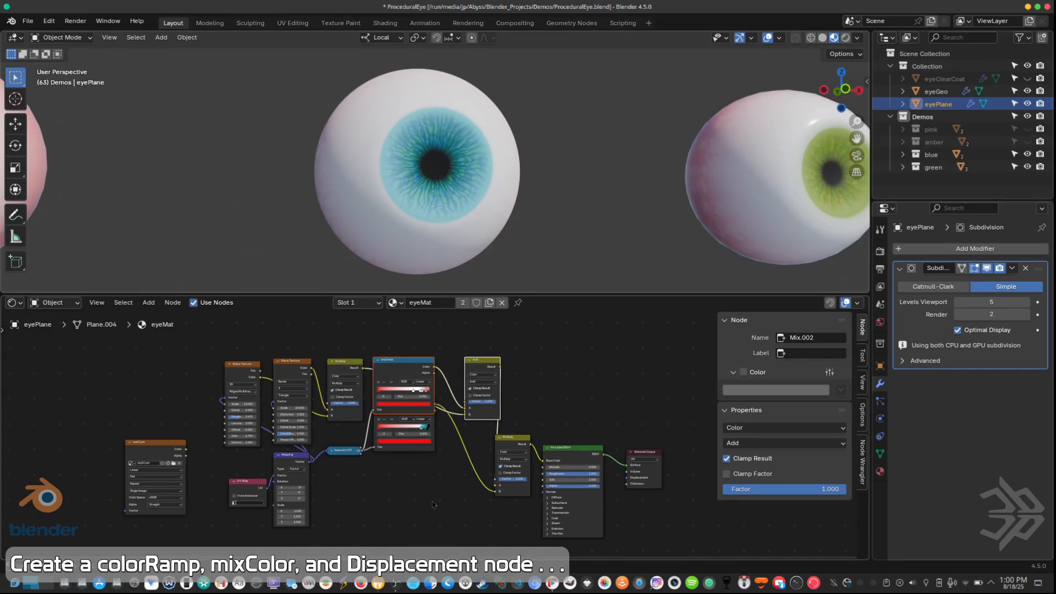
middle_drag(432, 514, 426, 468)
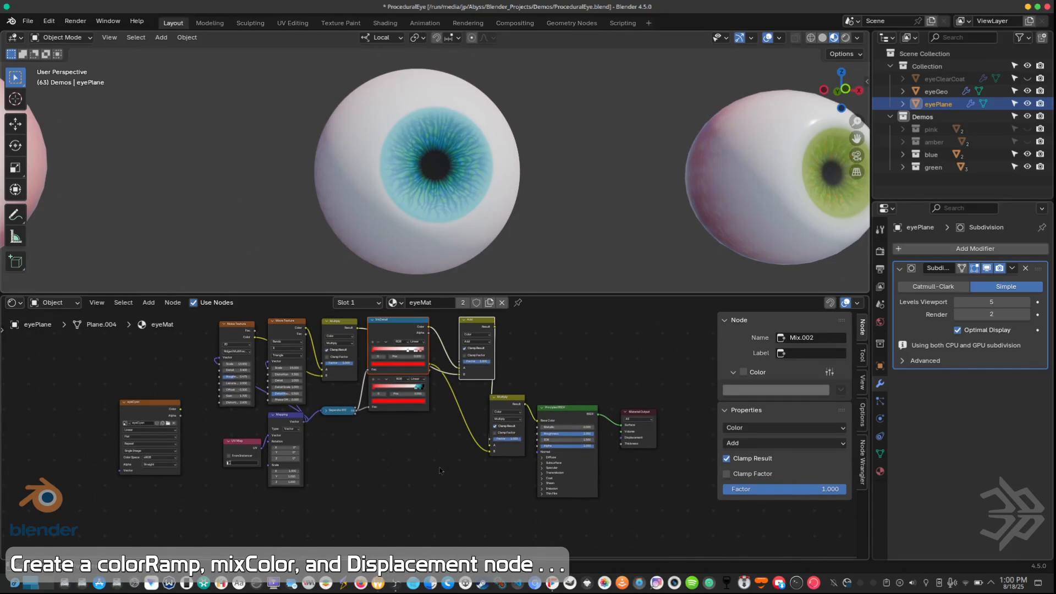
key(shift+d)
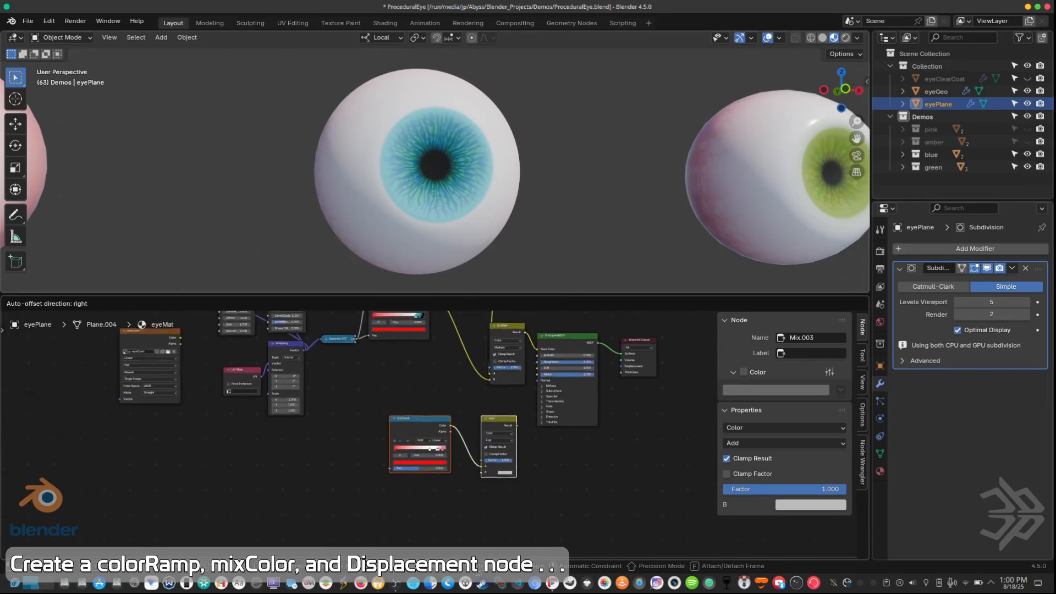
click(444, 490)
middle_drag(473, 461, 439, 556)
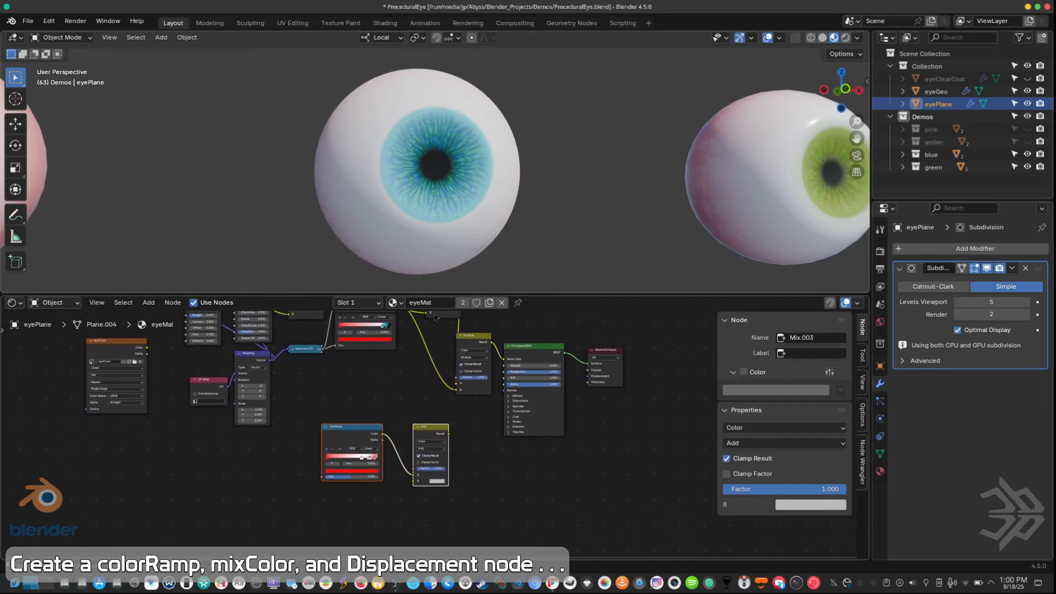
Step: Add a Displacement node to the eyeMat material beside the duplicated Add mix node
click(510, 266)
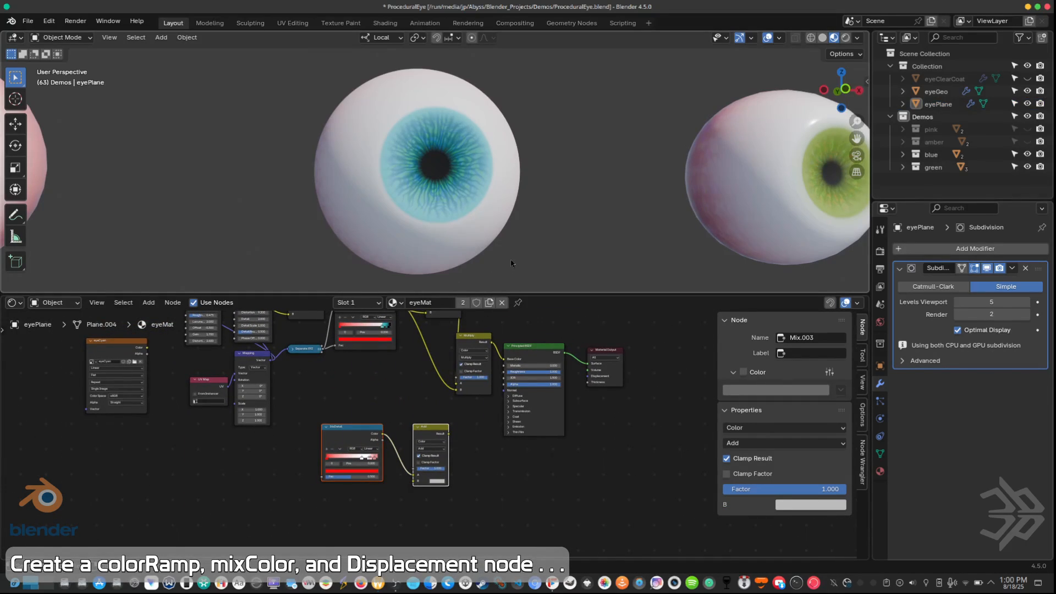
click(507, 493)
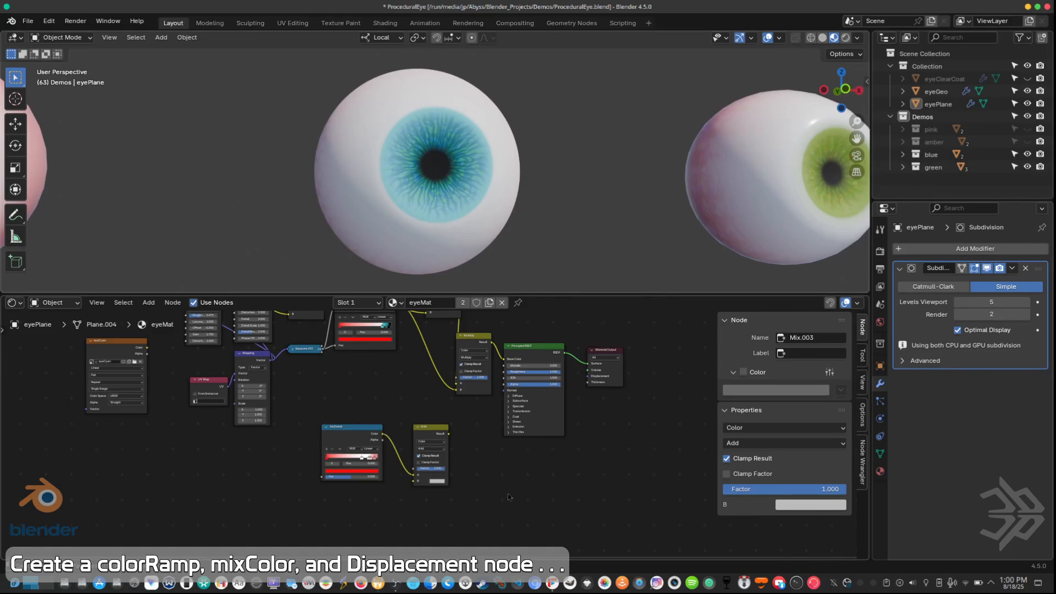
key(shift+a)
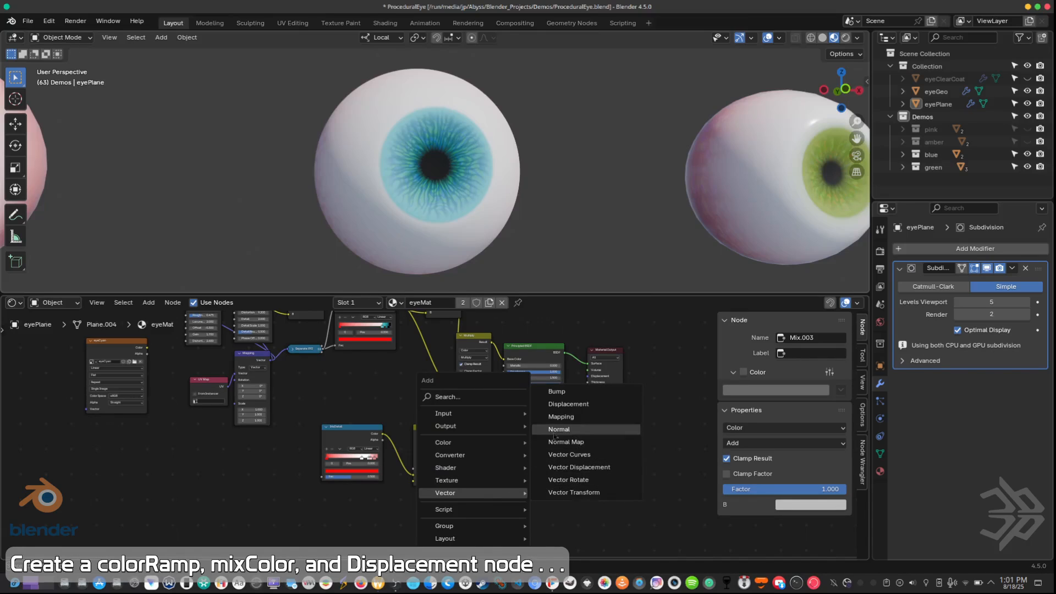
click(568, 404)
click(502, 470)
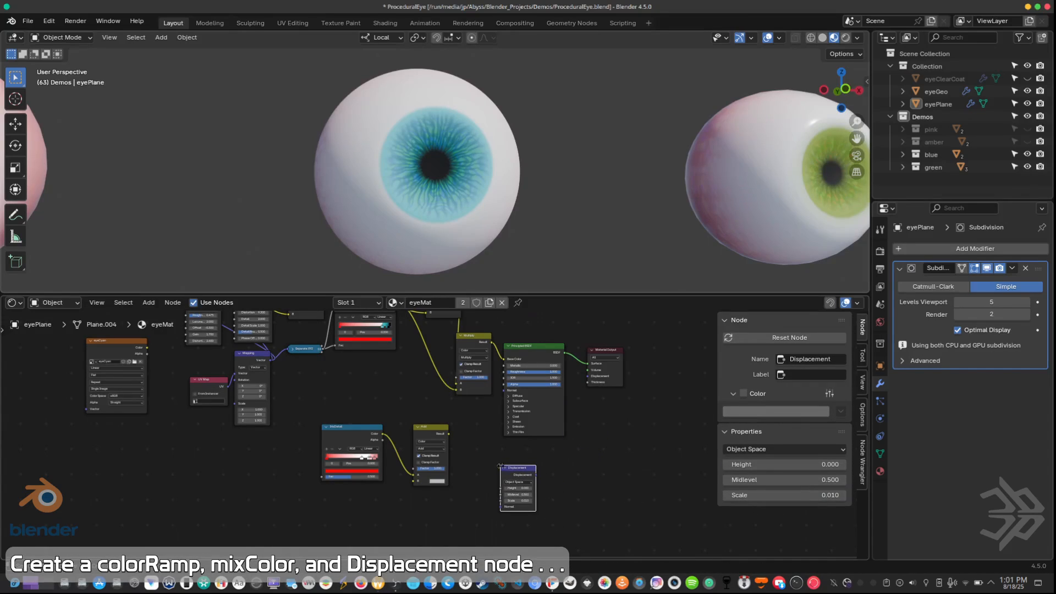
Step: Link the Displacement node to the Material Output's Displacement input and feed the duplicated Add node's Result into its Height
scroll(582, 467, up, 3)
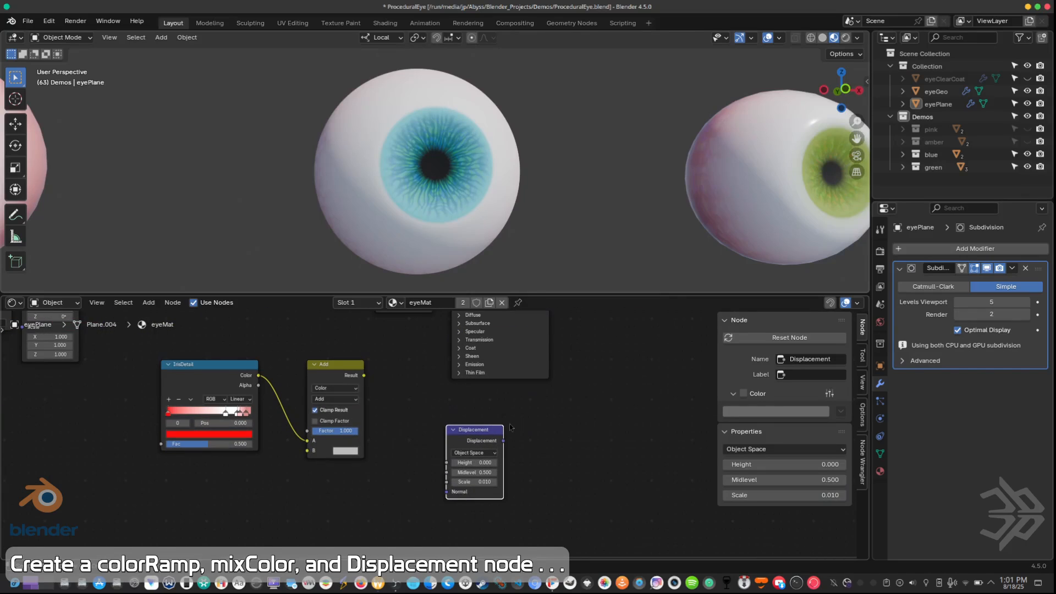
drag(599, 295, 599, 181)
middle_drag(600, 177, 529, 161)
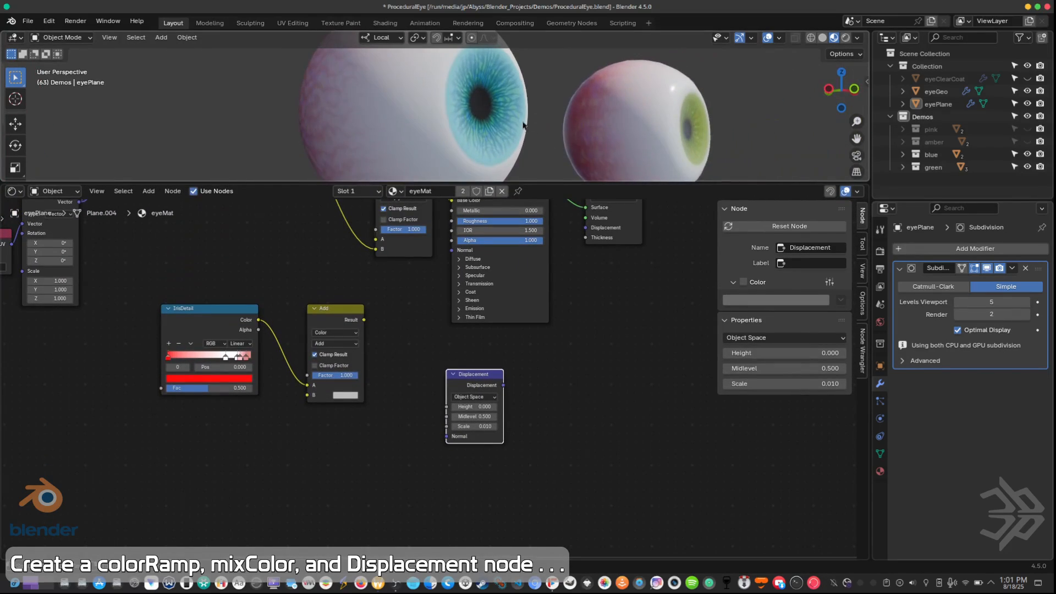
scroll(512, 135, up, 3)
drag(568, 182, 568, 212)
middle_drag(521, 437, 501, 465)
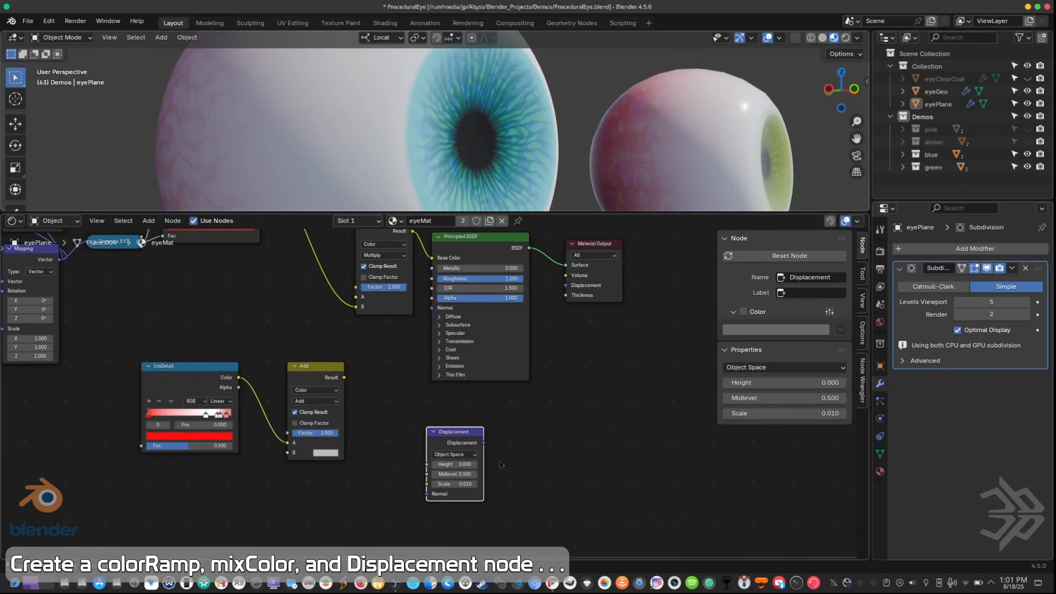
drag(486, 446, 563, 290)
drag(440, 434, 433, 413)
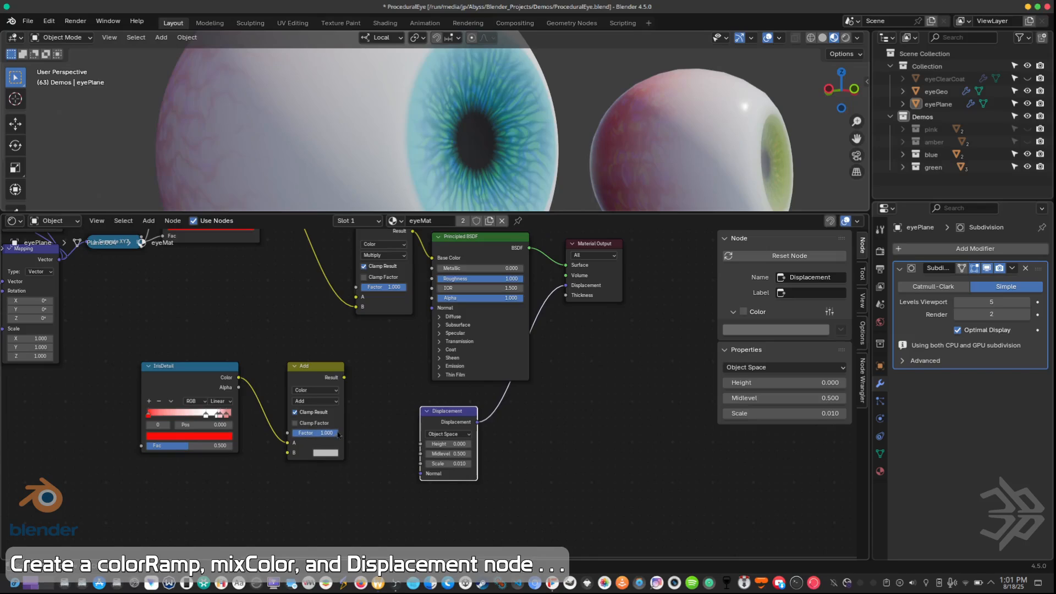
drag(344, 378, 414, 448)
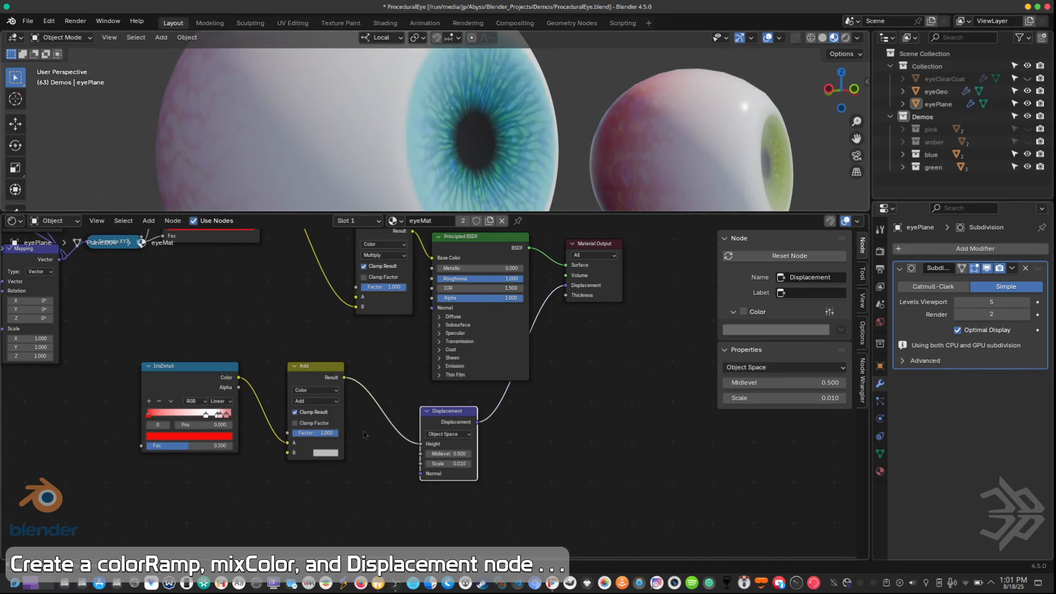
Step: Move the duplicated IrisDetail color ramp closer to its Add node and relabel it IrisDisplace
middle_drag(364, 431, 409, 465)
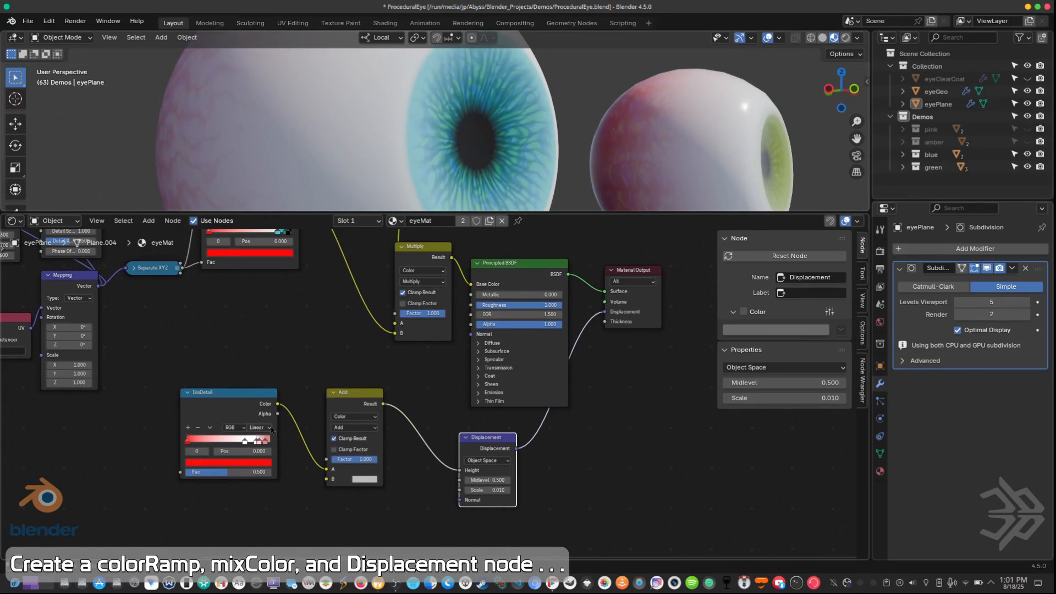
drag(225, 397, 224, 410)
middle_drag(225, 410, 261, 428)
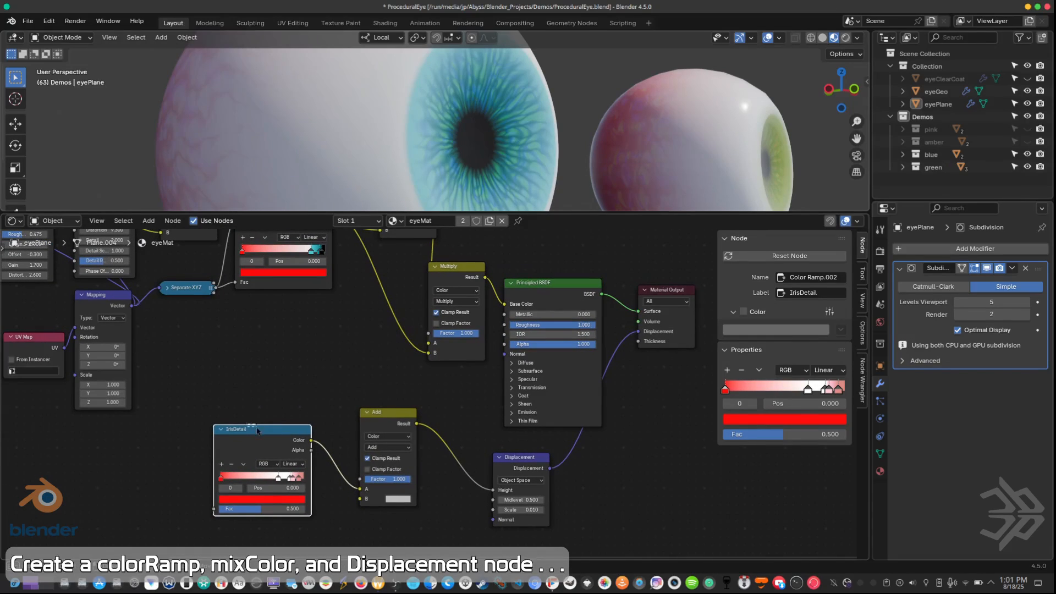
drag(257, 436, 268, 432)
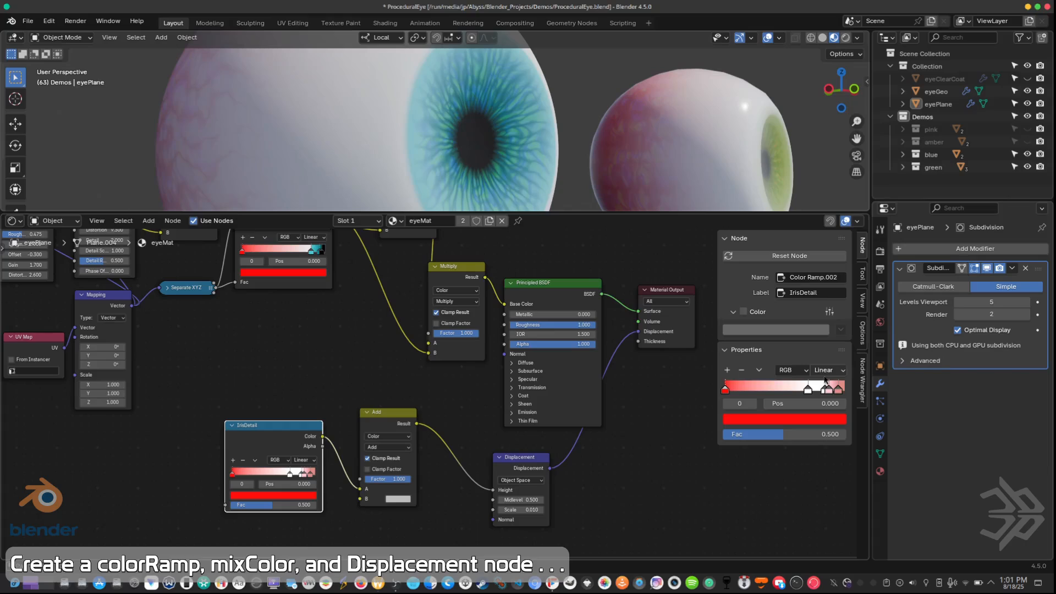
click(829, 293)
click(830, 295)
key(BackSpace)
key(BackSpace)
key(BackSpace)
key(BackSpace)
key(BackSpace)
key(BackSpace)
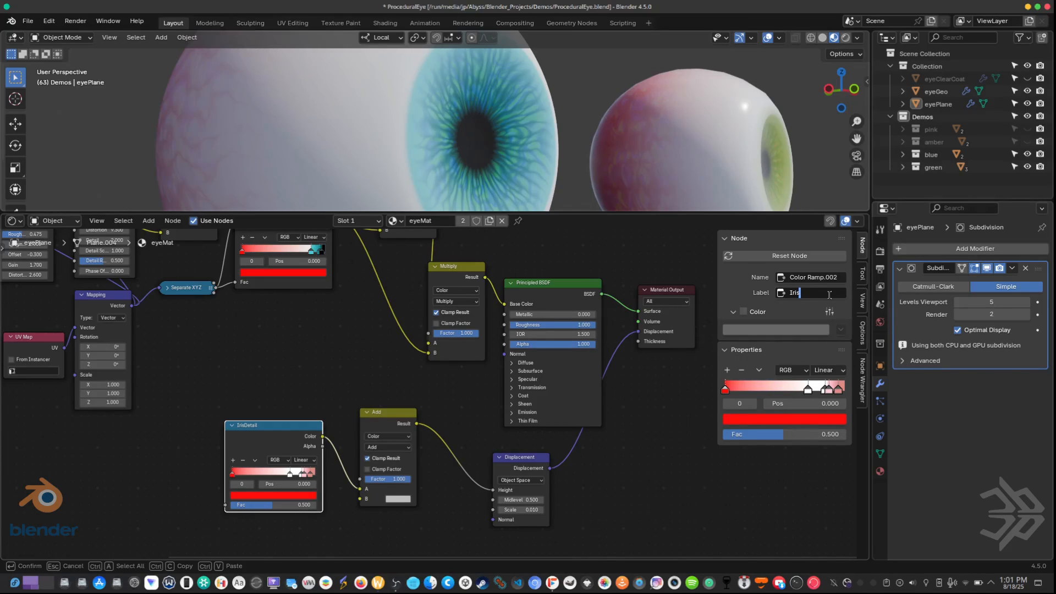
text(Displace)
key(Return)
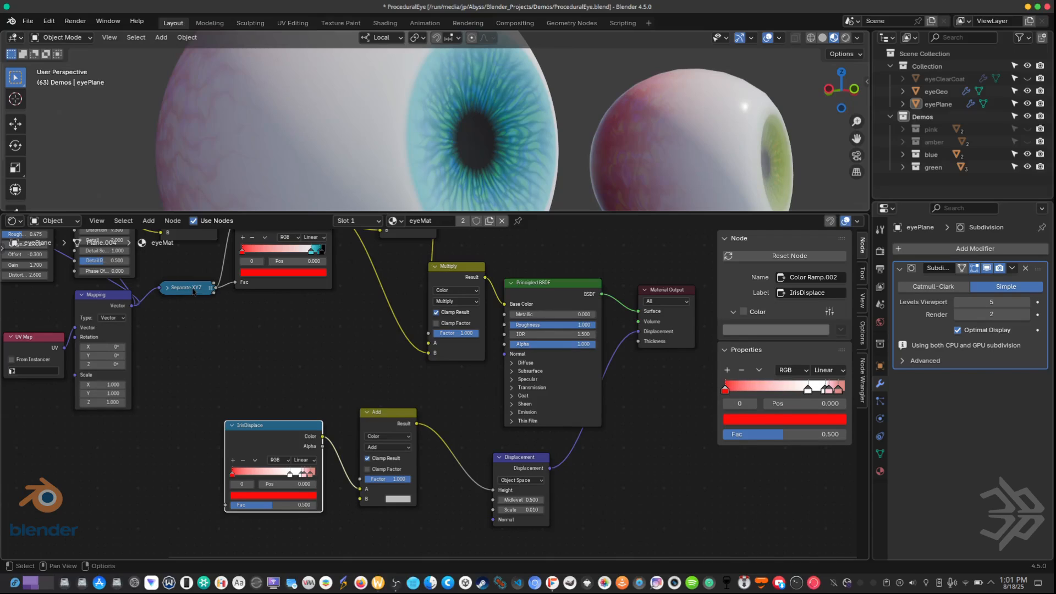
Step: Connect the Separate XYZ output to the IrisDisplace ramp's Fac input and remove all of the ramp's color stops except the last
drag(215, 291, 227, 508)
drag(274, 429, 276, 432)
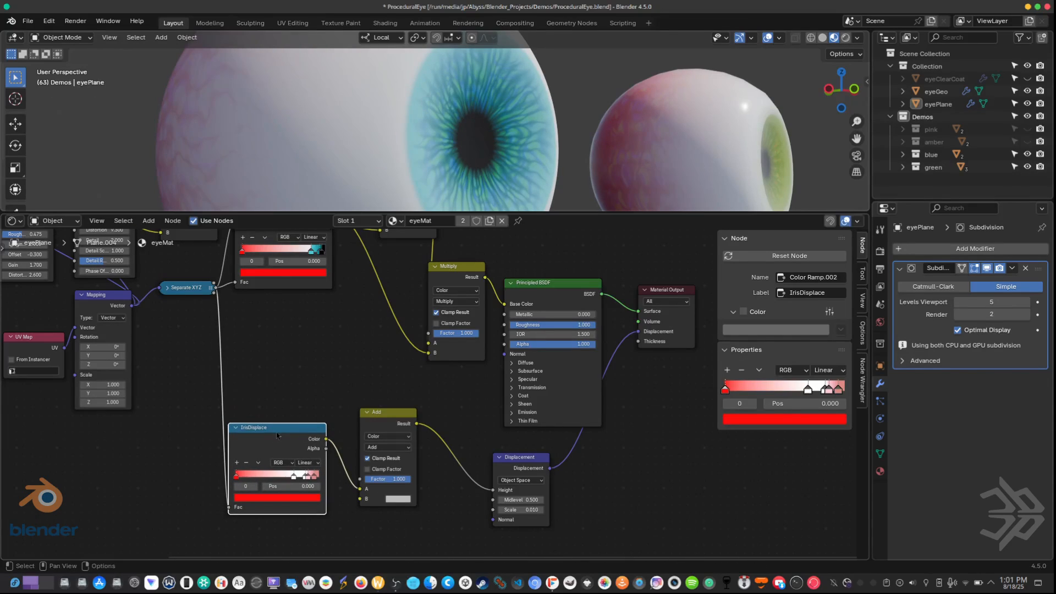
click(247, 464)
click(247, 463)
click(247, 464)
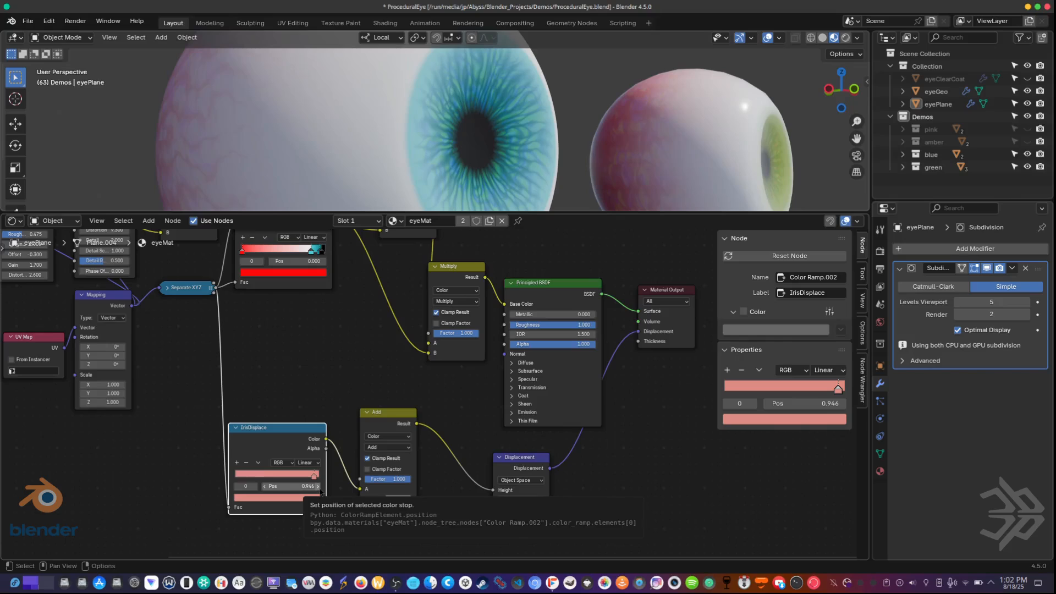
Step: Move the remaining IrisDisplace color stop to position 0.803 and make it pure white
drag(315, 478, 302, 482)
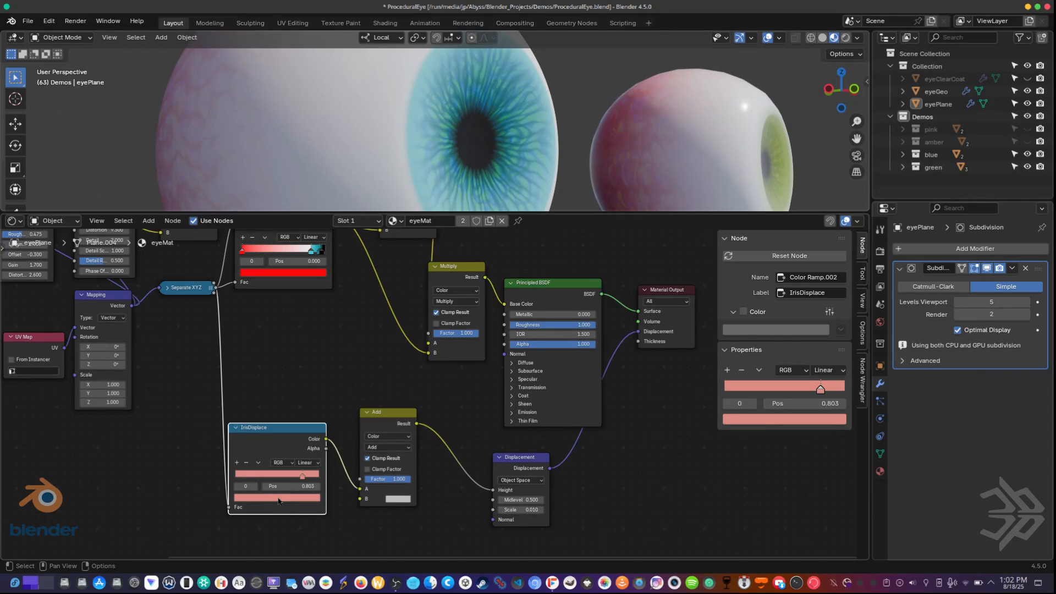
click(279, 498)
click(308, 370)
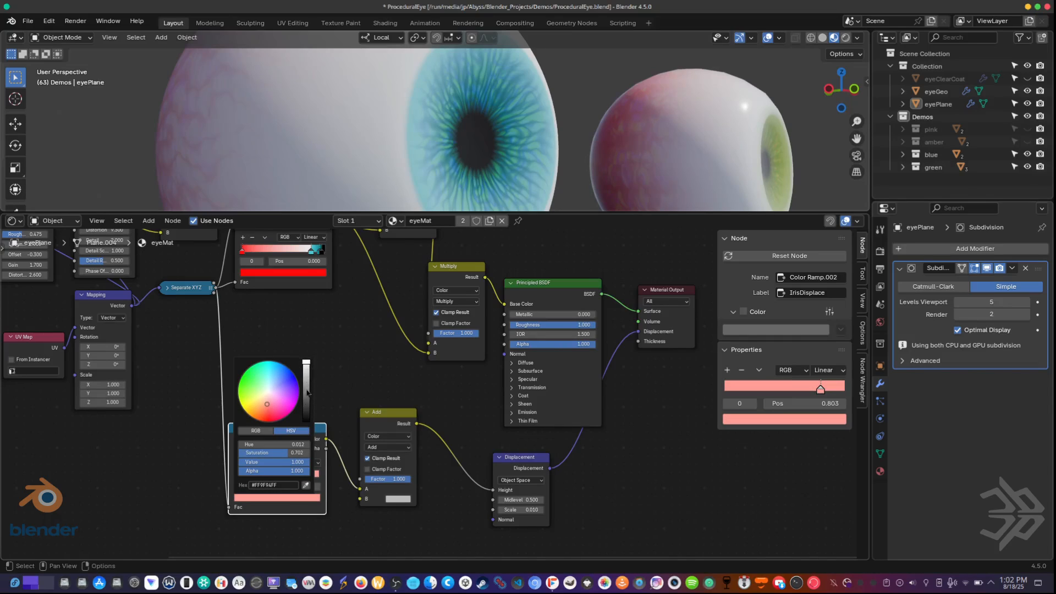
drag(279, 454, 234, 456)
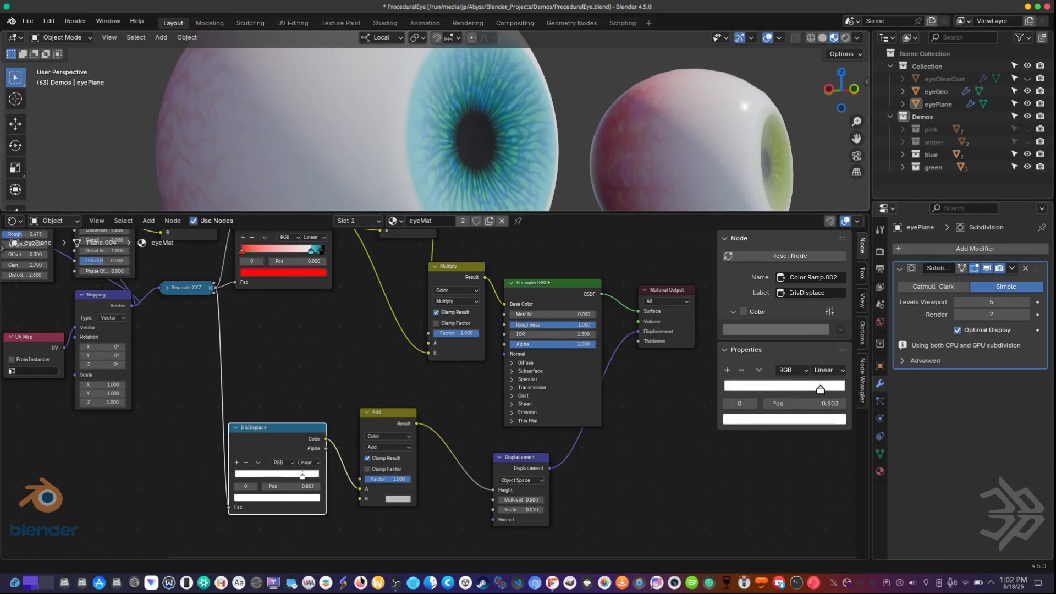
Step: Add a second color stop at position 0.500 on the IrisDisplace ramp and make it black
click(236, 463)
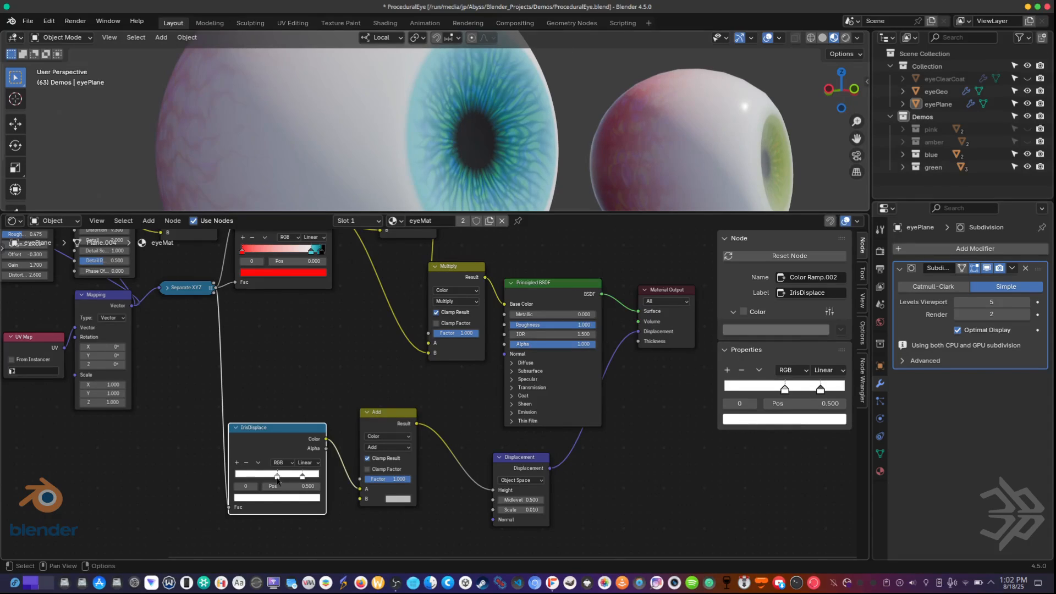
click(269, 499)
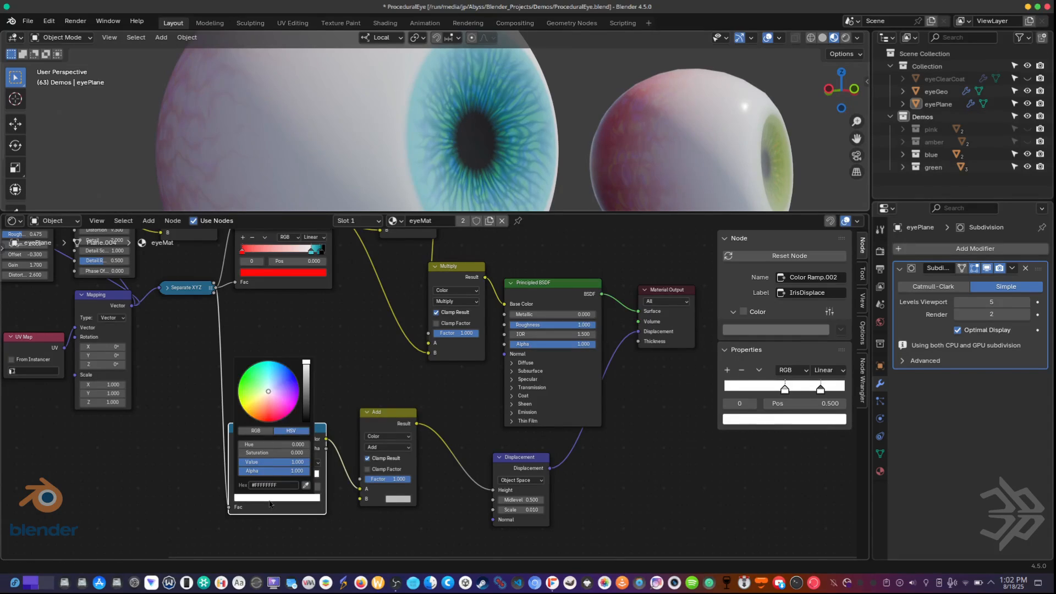
drag(309, 391, 307, 422)
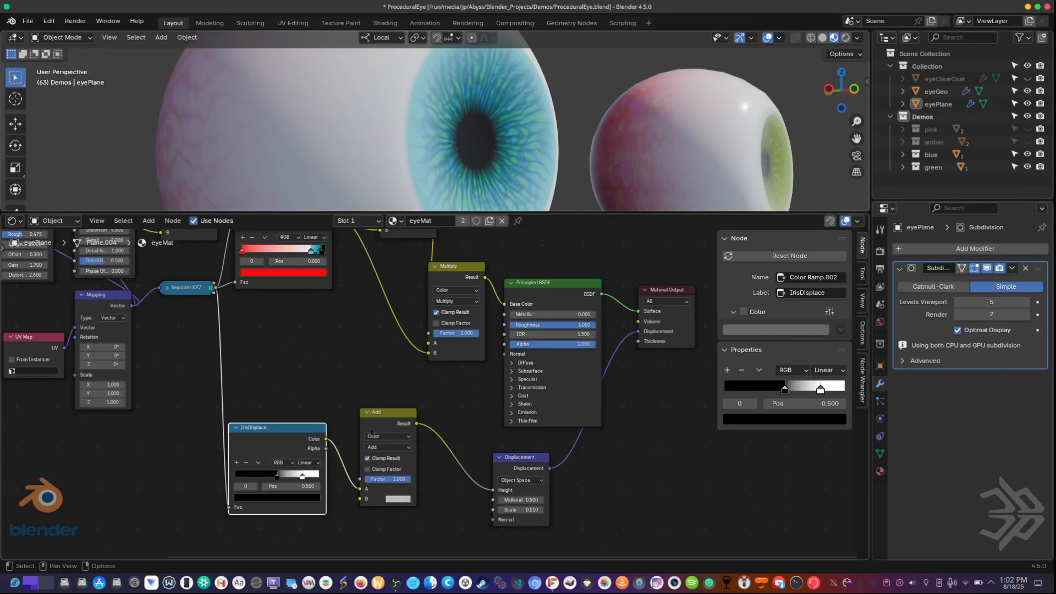
Step: Set the Displacement node's Scale to 1
click(514, 510)
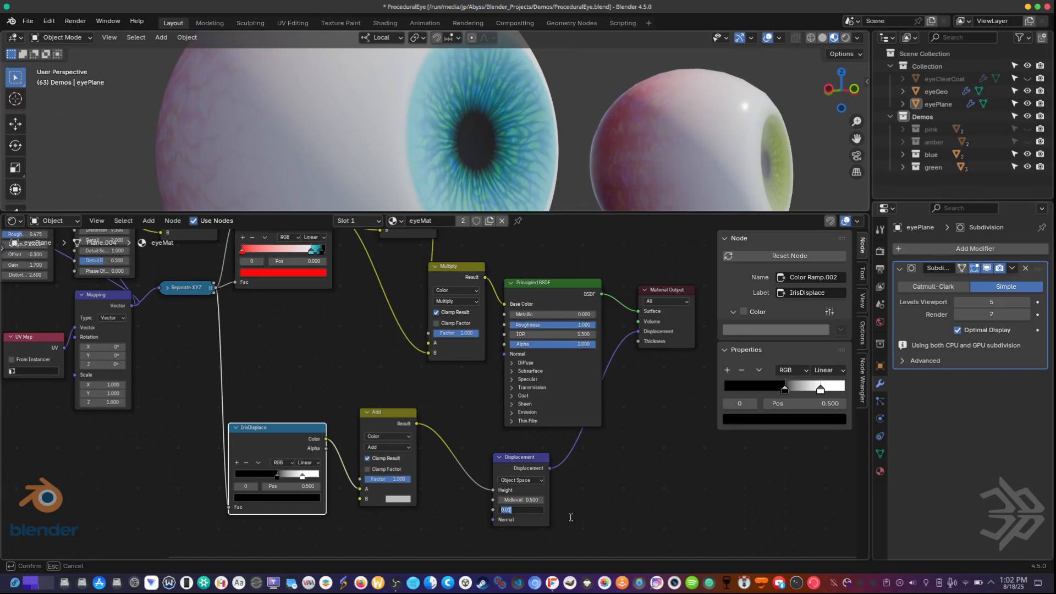
text(1)
key(Return)
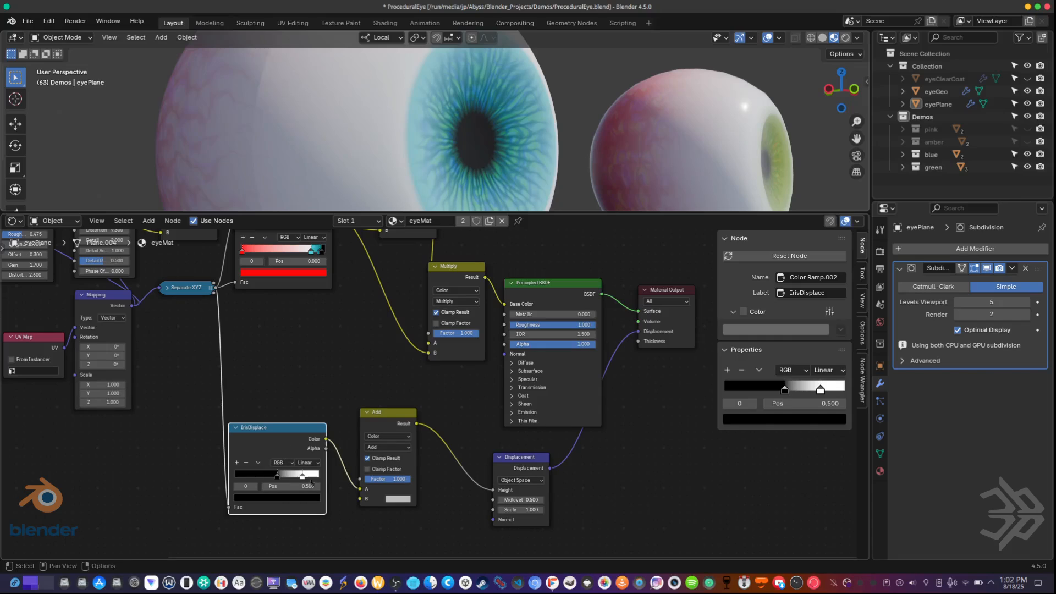
Step: Reposition the duplicated Add mix node between the IrisDisplace ramp and the Displacement node, keeping its Add blend mode
drag(391, 418, 401, 426)
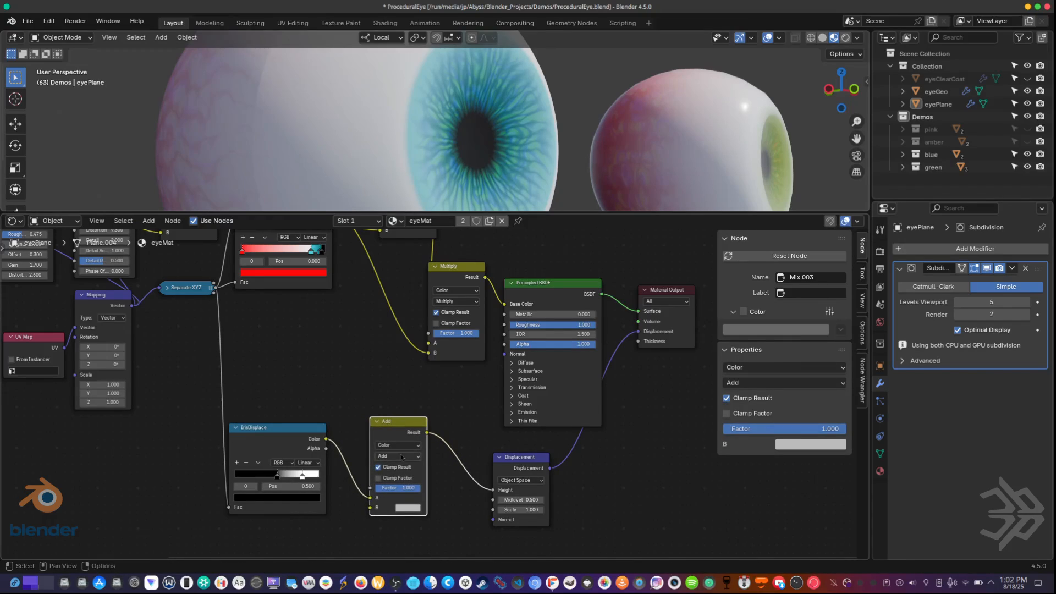
click(398, 457)
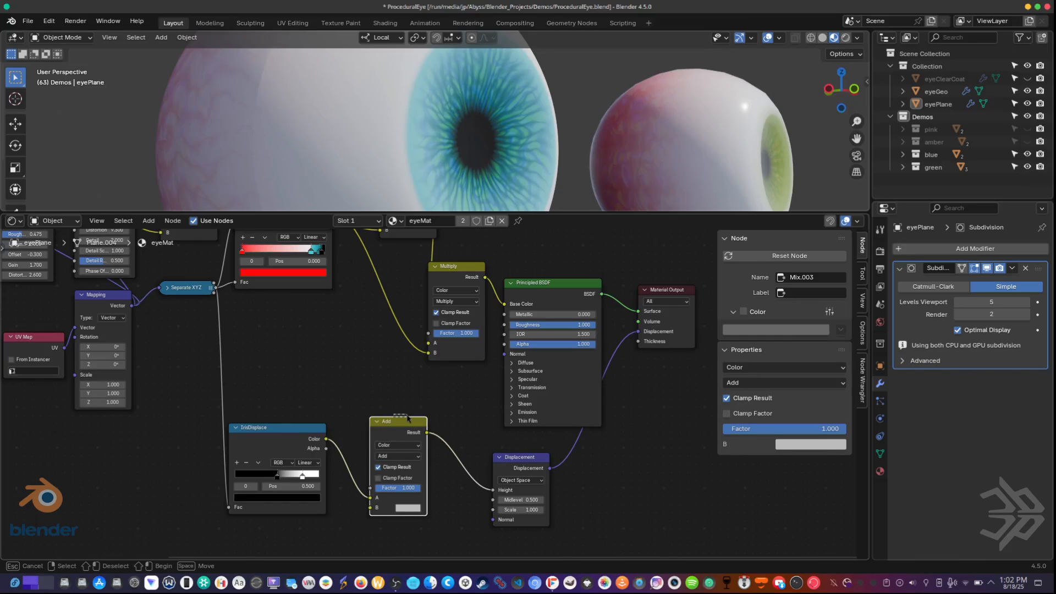
drag(394, 422, 398, 418)
scroll(346, 381, down, 2)
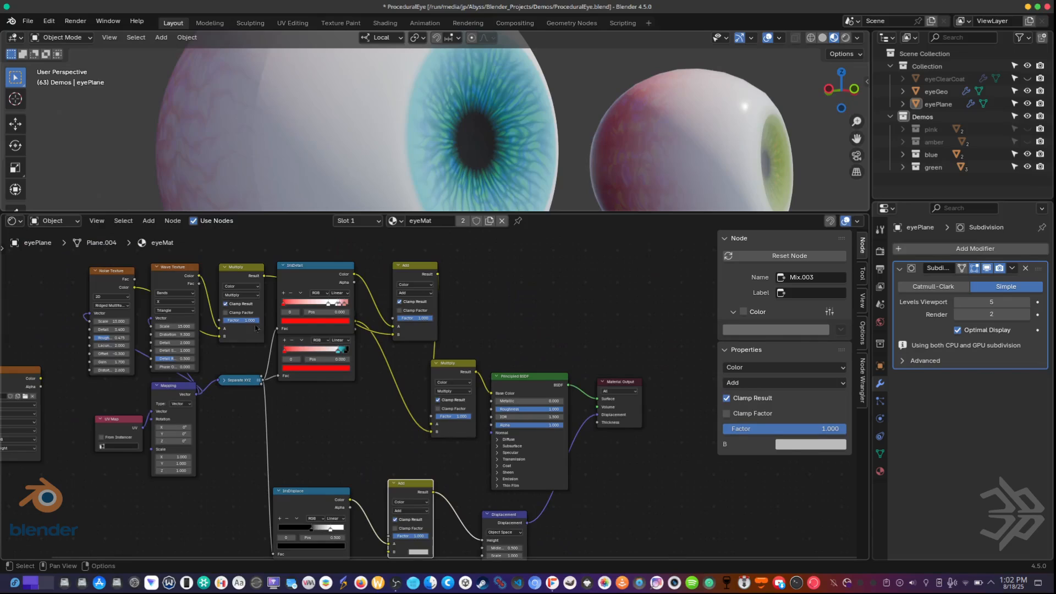
Step: Connect the Result of the Multiply node beside the Wave Texture to the B input of the Add node feeding Displacement
drag(240, 265, 223, 271)
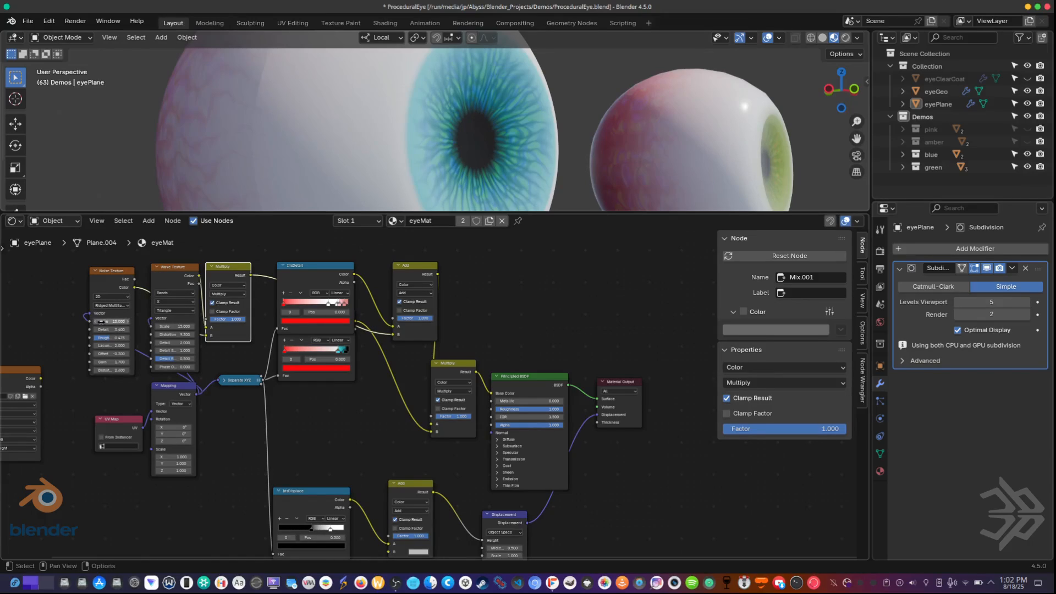
mouse_move(252, 275)
mouse_down()
mouse_move(319, 451)
mouse_move(374, 505)
mouse_move(389, 539)
mouse_move(392, 474)
mouse_up()
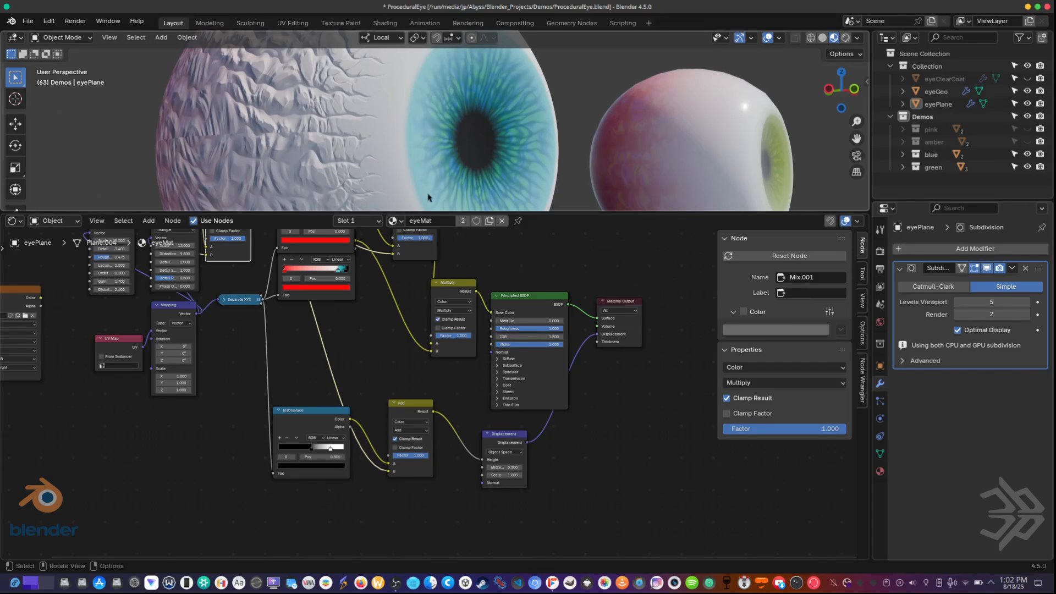
middle_drag(358, 146, 385, 104)
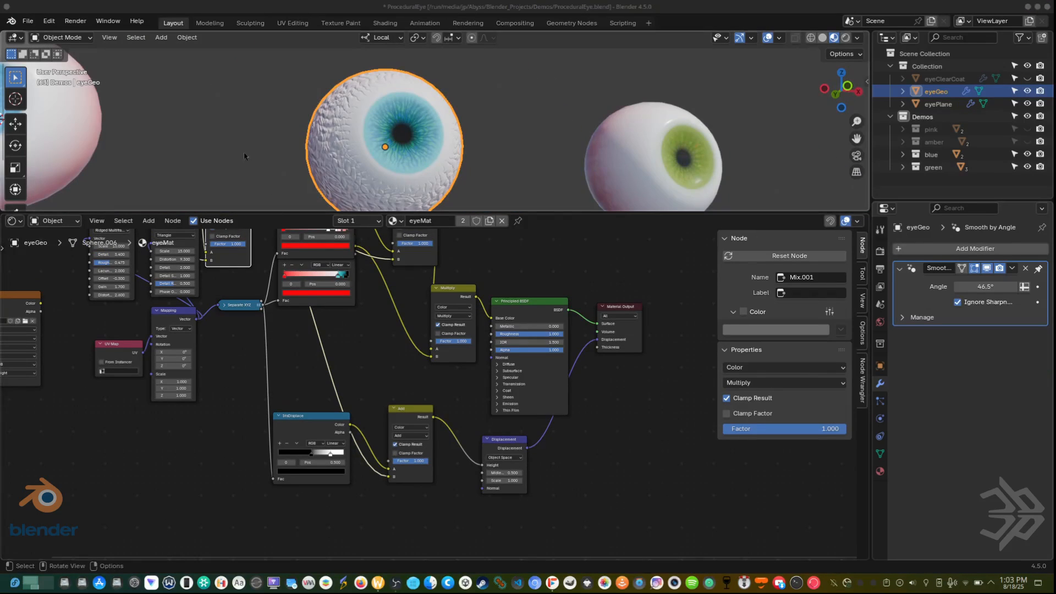
scroll(258, 146, up, 6)
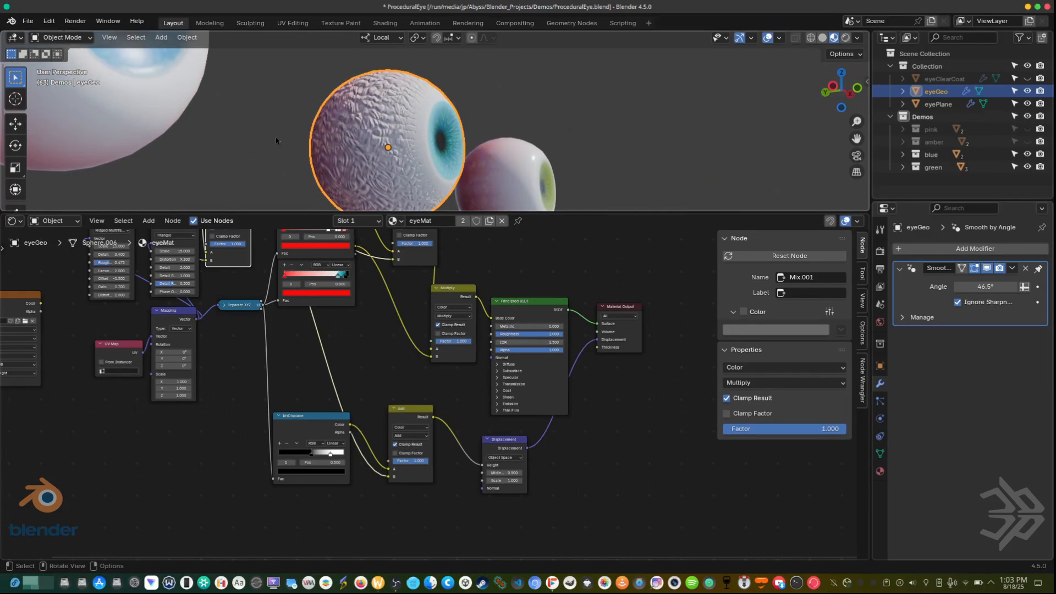
shift+middle_drag(273, 145, 387, 99)
scroll(389, 134, up, 4)
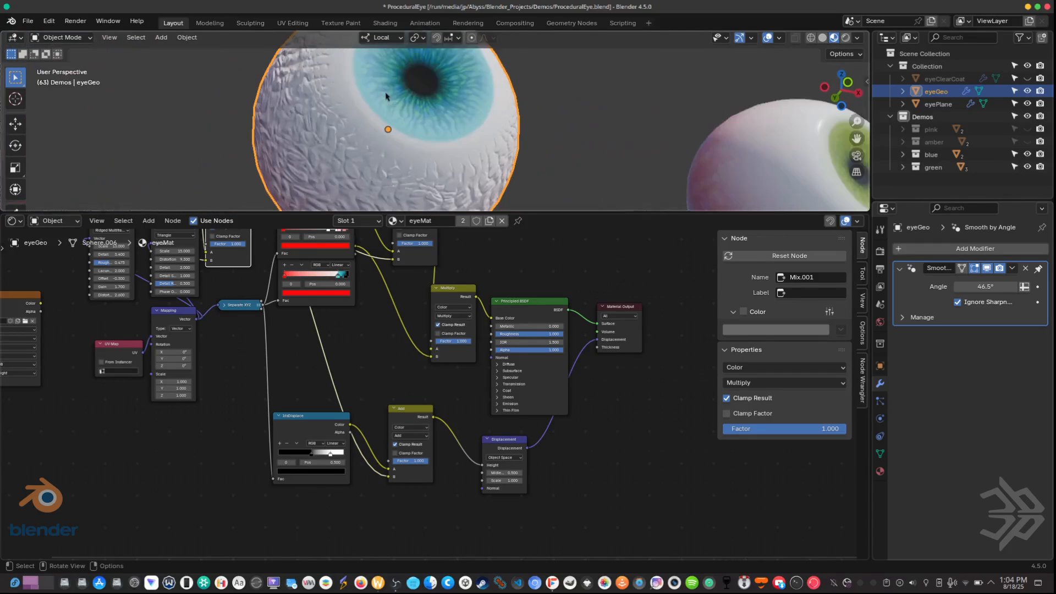
Step: Rearrange the IrisDisplace ramp so its white stop sits at 0.874 and its black stop at 0.969
click(311, 424)
scroll(373, 343, up, 3)
shift+middle_drag(374, 342, 372, 343)
mouse_move(336, 419)
mouse_down()
mouse_move(300, 428)
mouse_move(371, 420)
mouse_move(353, 421)
mouse_up()
click(304, 419)
click(344, 418)
shift+middle_drag(497, 155, 455, 158)
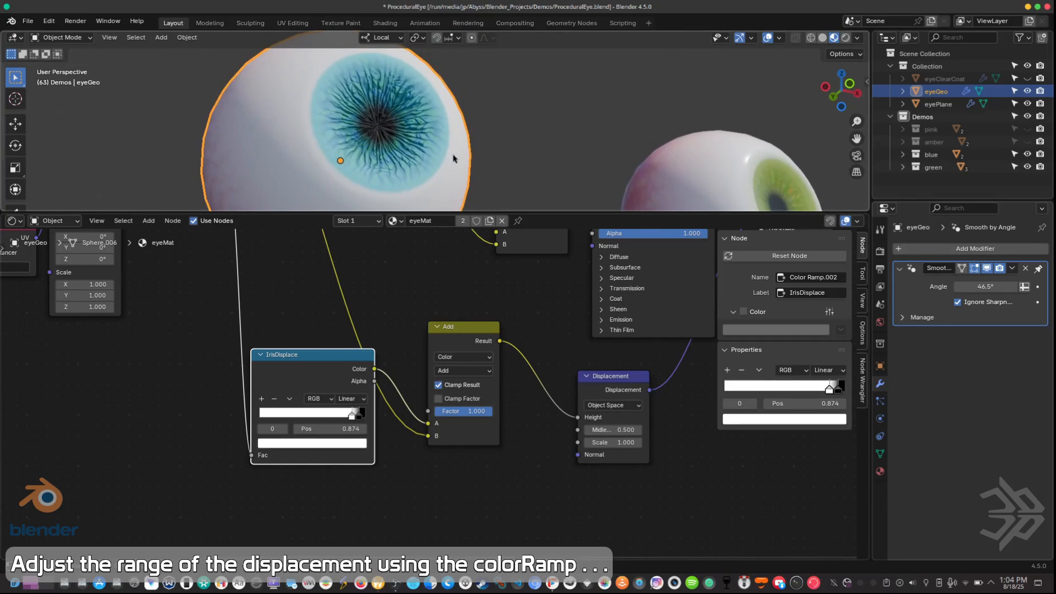
Step: Move the IrisDisplace ramp's black stop to 0.910 and its white stop to 0.848
click(364, 416)
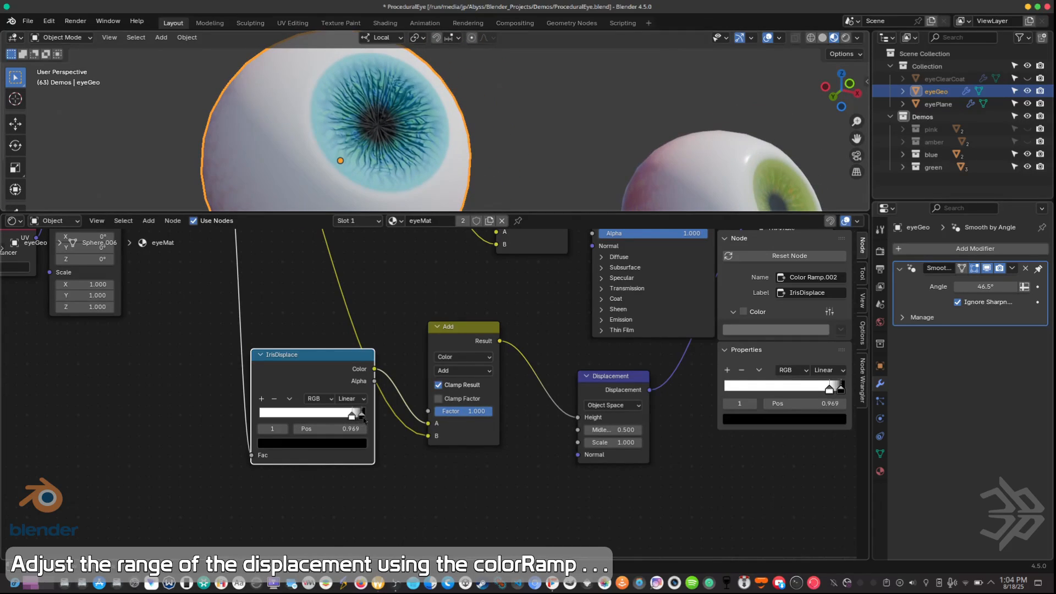
drag(373, 425, 369, 425)
scroll(385, 421, up, 4)
drag(353, 434, 319, 435)
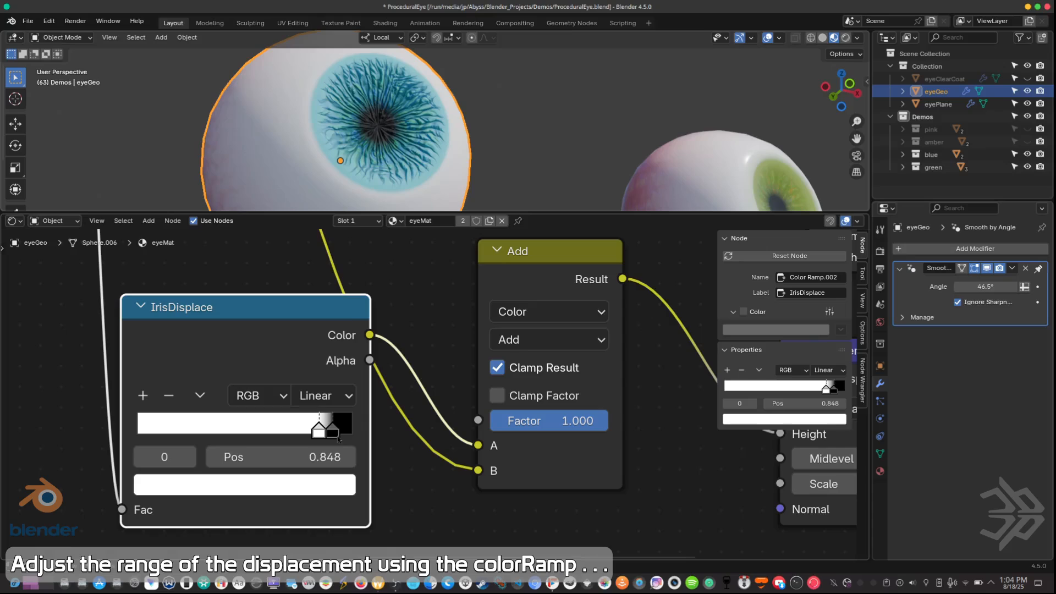
Step: Add a third IrisDisplace stop and arrange white stops at 0.879 and 0.969 on either side of the black one
click(144, 396)
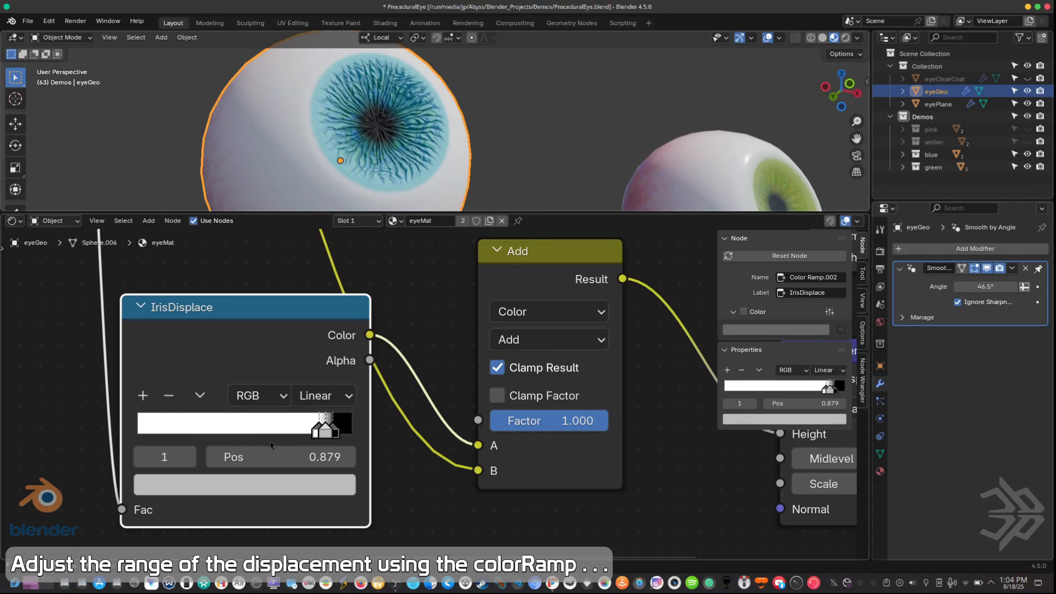
drag(326, 434, 356, 440)
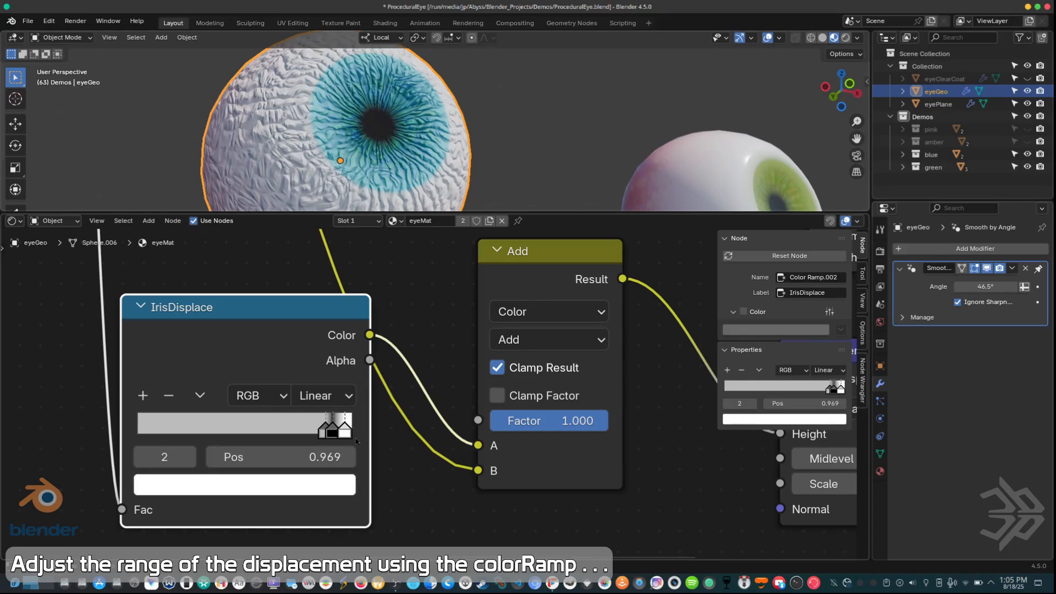
click(321, 435)
click(292, 489)
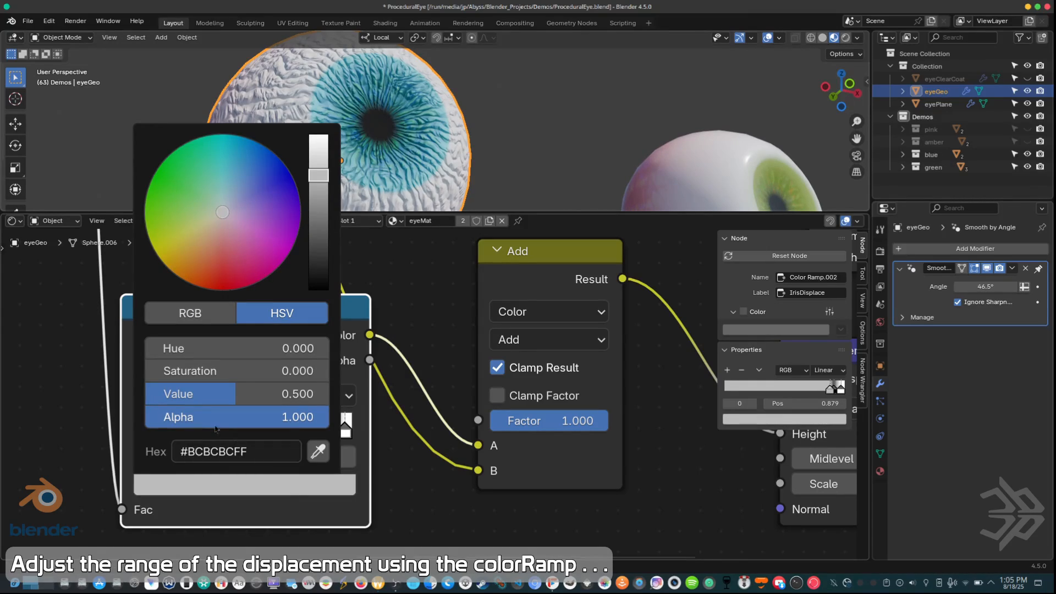
drag(231, 399, 329, 399)
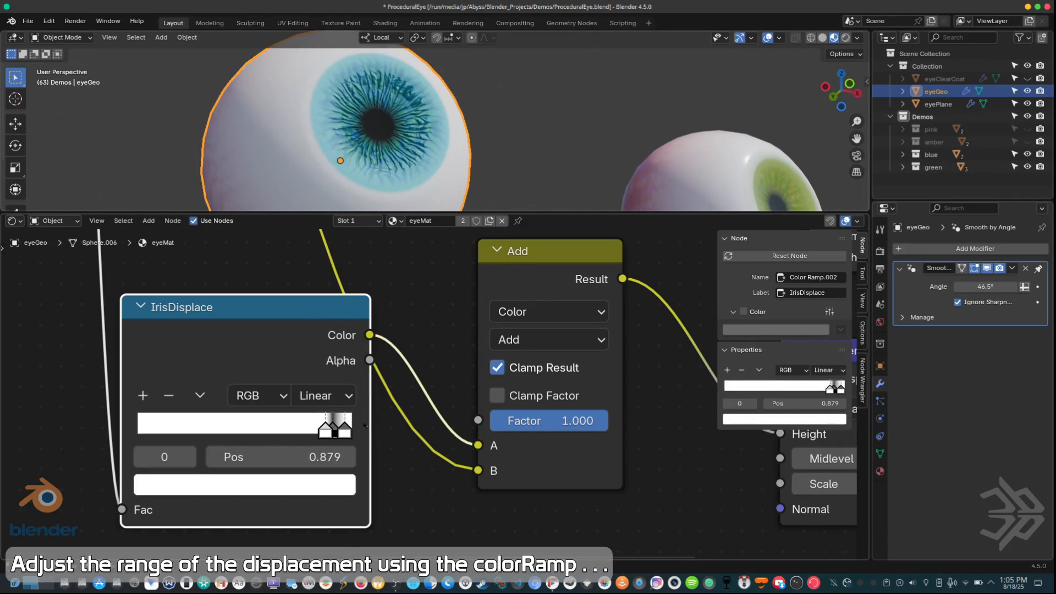
Step: Fine-tune the IrisDisplace stops, moving the first white stop slightly lower and the black middle stop to 0.919
mouse_move(326, 434)
mouse_down()
mouse_move(318, 443)
mouse_move(355, 438)
mouse_move(338, 440)
mouse_up()
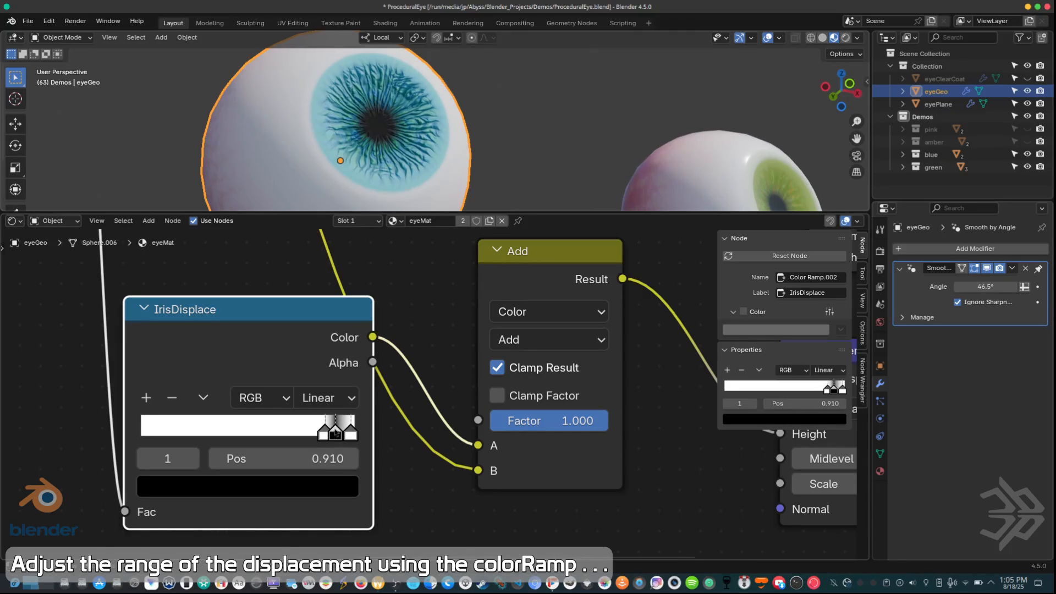
scroll(339, 434, up, 2)
middle_drag(321, 451, 334, 419)
drag(324, 418, 326, 417)
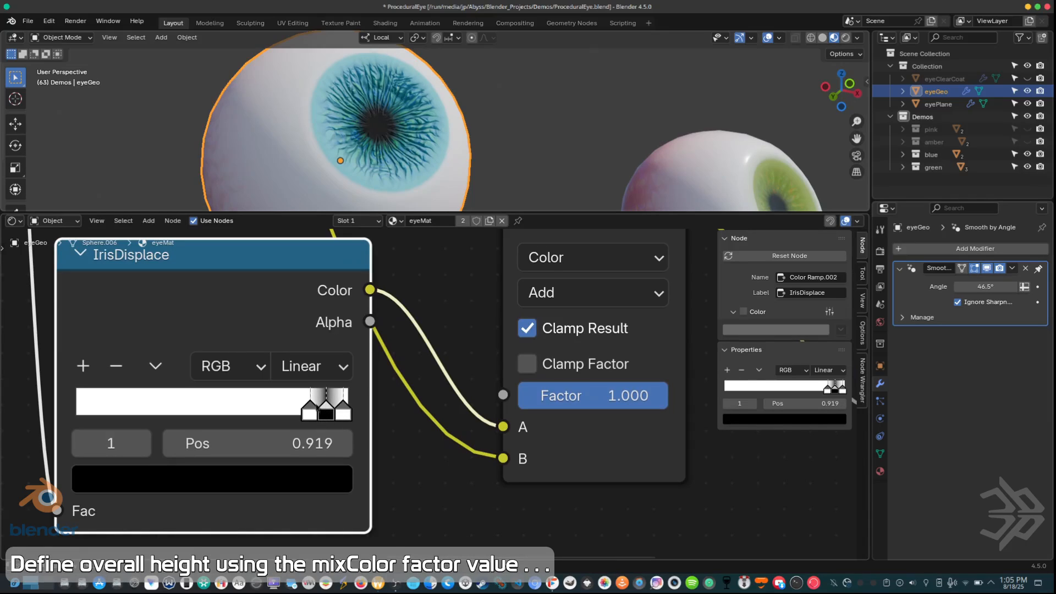
Step: Change the IrisDisplace ramp's interpolation to Cardinal
click(311, 366)
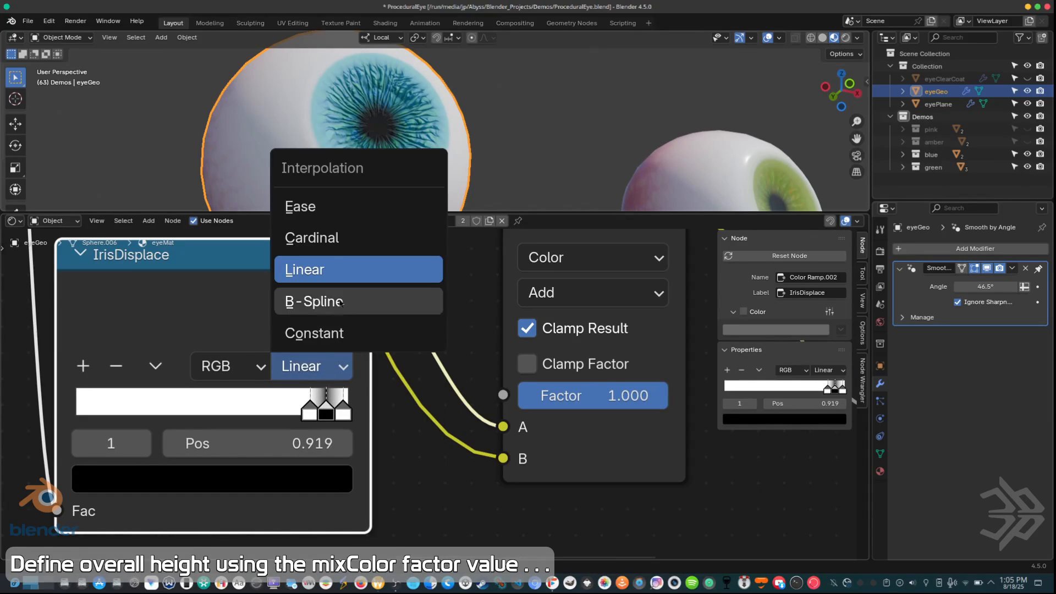
click(326, 238)
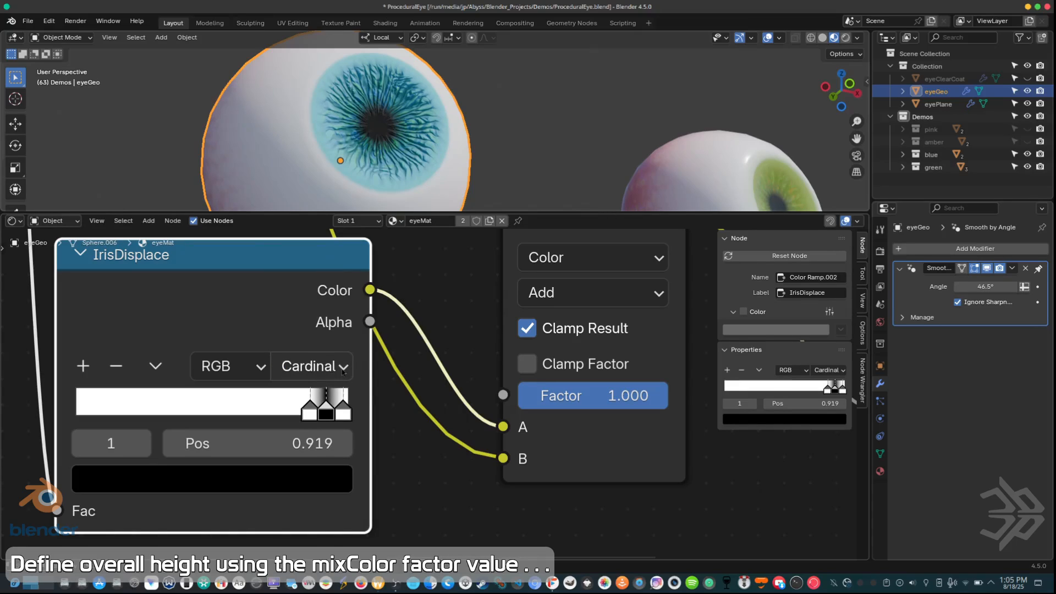
middle_drag(356, 112, 332, 109)
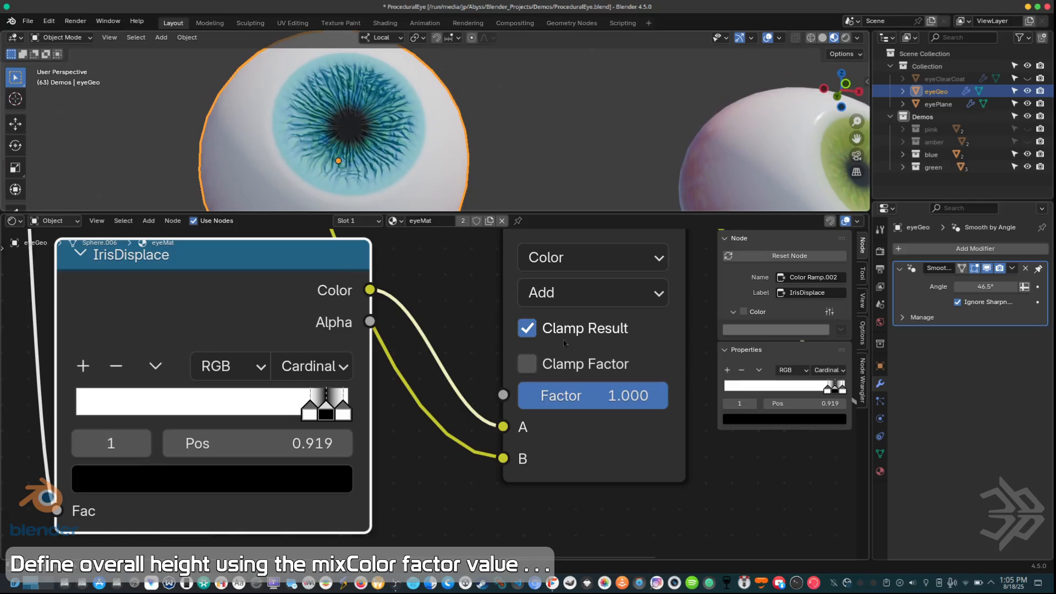
Step: Reduce the Factor of the Add node feeding Displacement to 0.558
scroll(577, 372, down, 6)
middle_drag(577, 372, 549, 424)
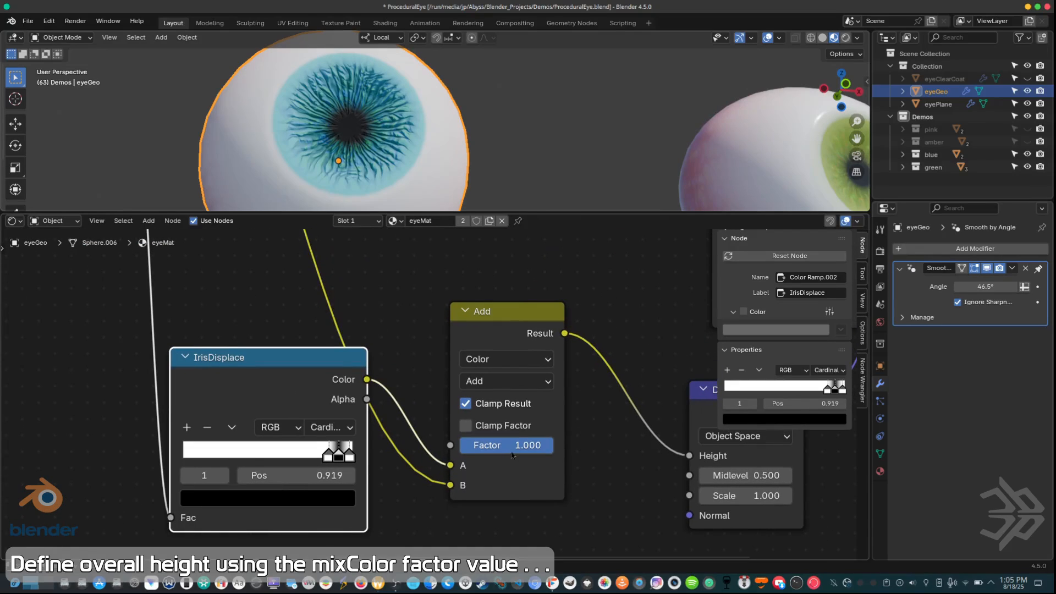
drag(516, 452, 451, 452)
middle_drag(241, 80, 359, 88)
scroll(359, 88, up, 2)
mouse_move(492, 445)
mouse_down()
mouse_move(479, 444)
mouse_move(512, 444)
mouse_up()
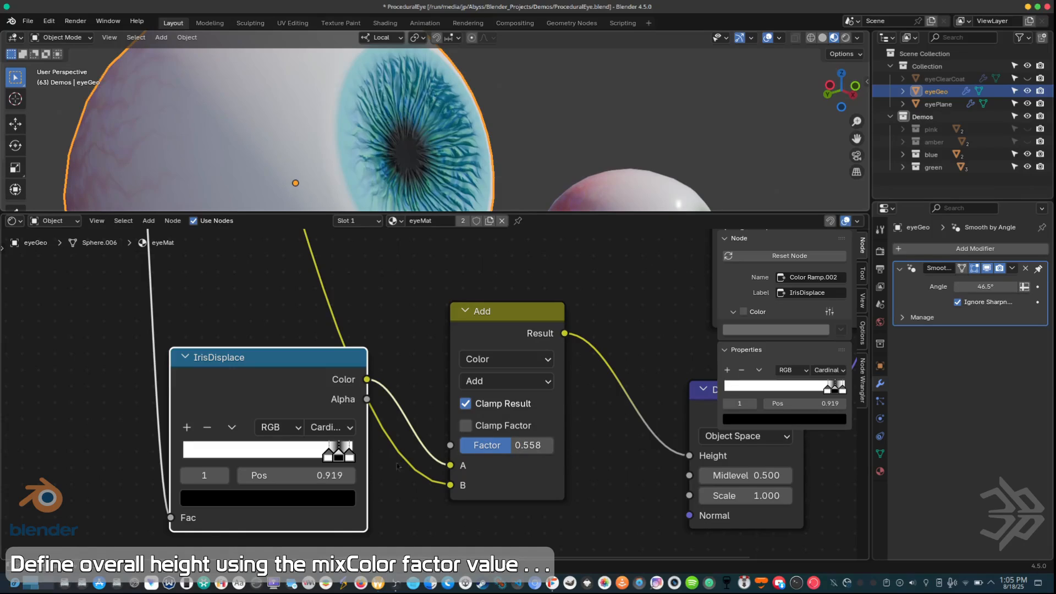
Step: Move the last white stop of the IrisDisplace ramp to position 0.969
click(350, 456)
drag(348, 459, 349, 463)
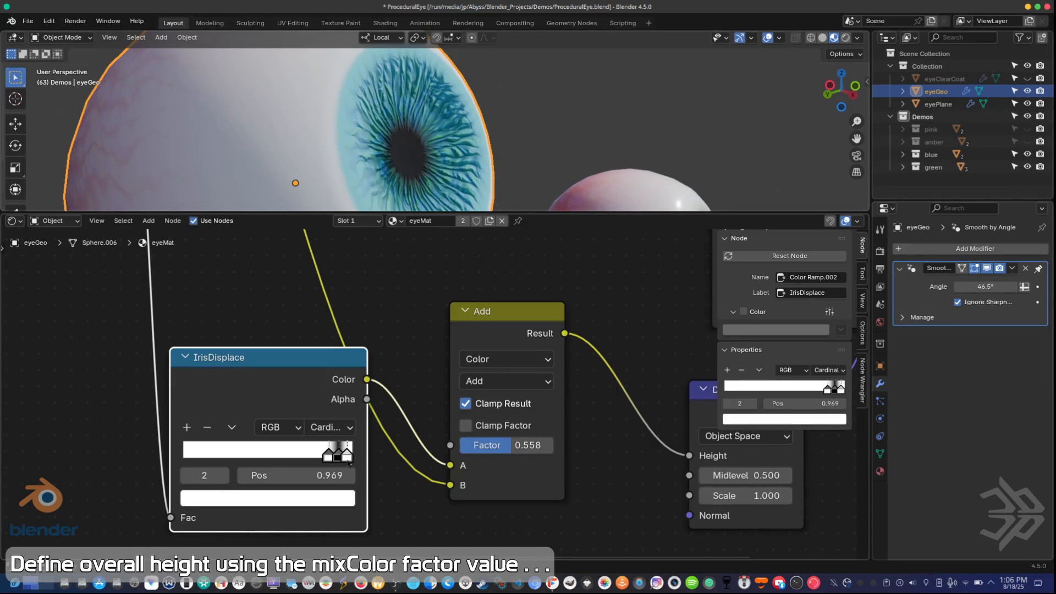
middle_drag(522, 138, 506, 143)
scroll(506, 140, down, 3)
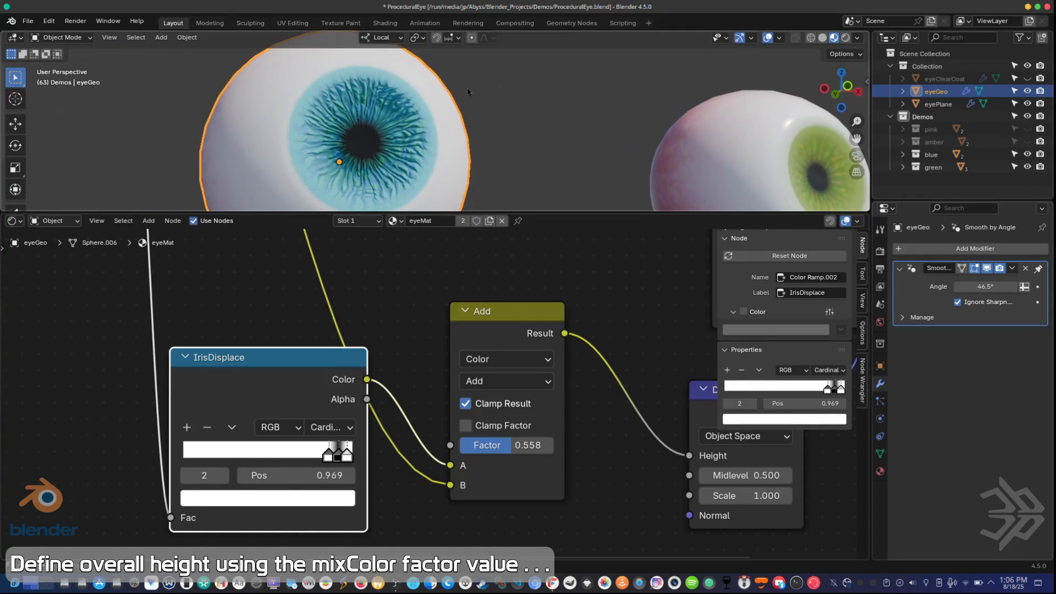
Step: Set the Add node's Factor to 0.875 and place the Displacement node closer beside it
drag(511, 446, 541, 445)
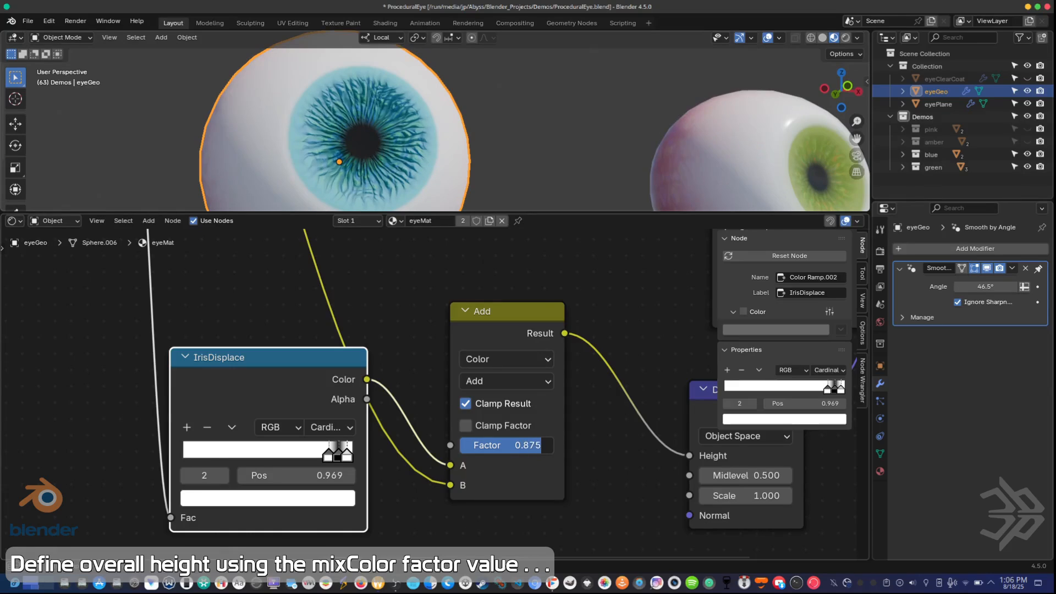
middle_drag(669, 555, 568, 507)
drag(558, 393, 483, 373)
middle_drag(483, 373, 624, 454)
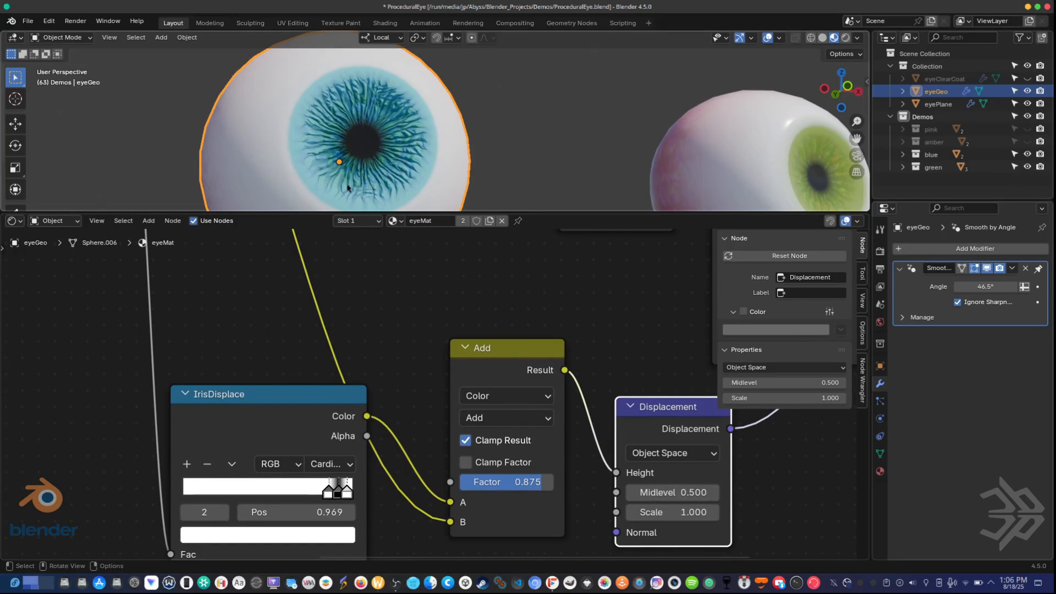
Step: Increase the Wave Texture's Scale beyond 16.8 to make the iris pattern finer
scroll(362, 262, down, 2)
scroll(362, 259, down, 3)
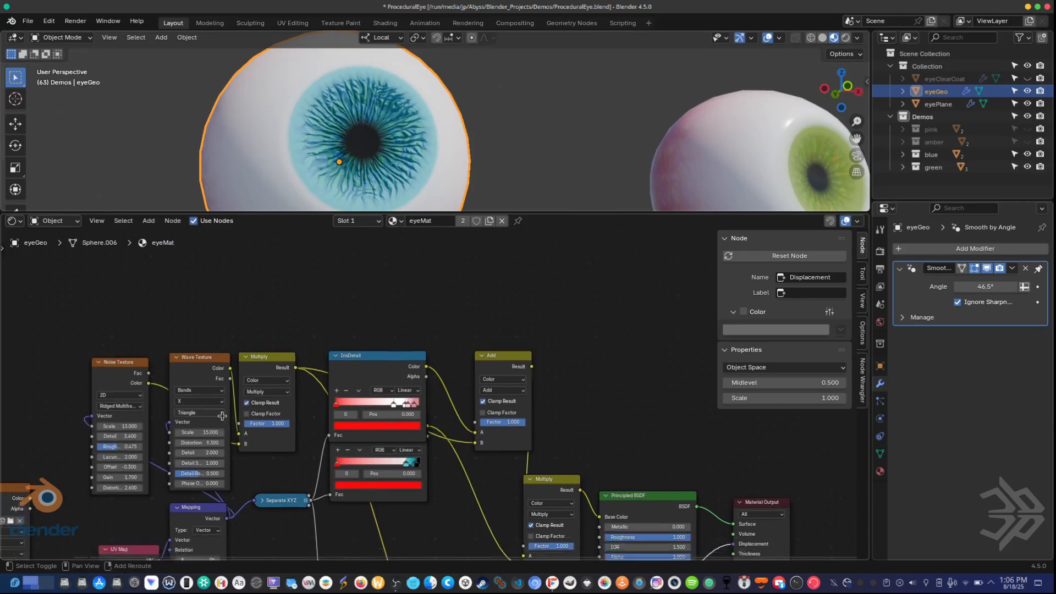
scroll(329, 369, up, 2)
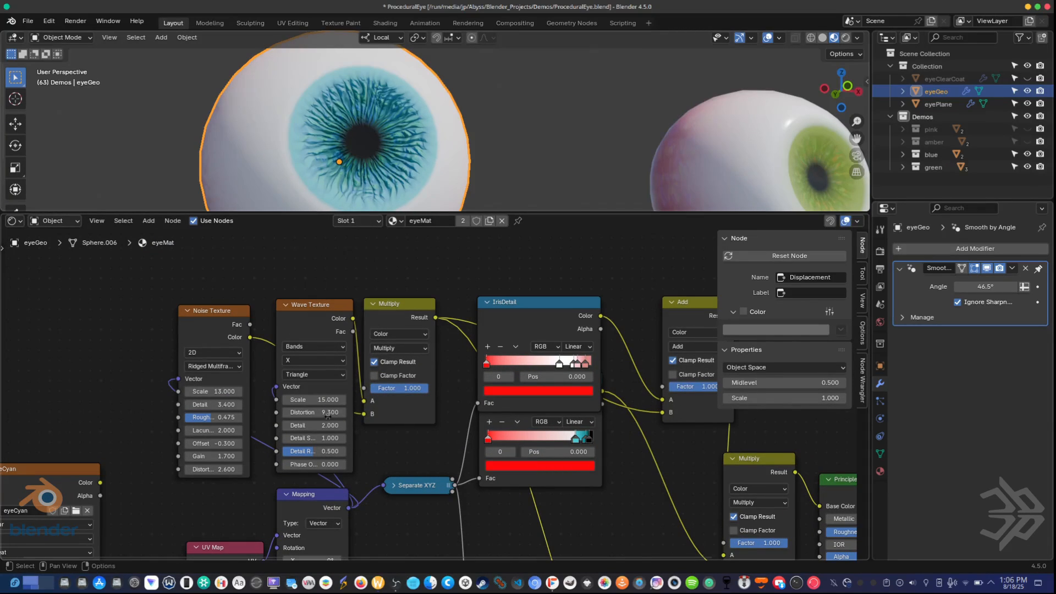
drag(323, 403, 344, 403)
scroll(442, 125, up, 3)
middle_drag(442, 126, 548, 62)
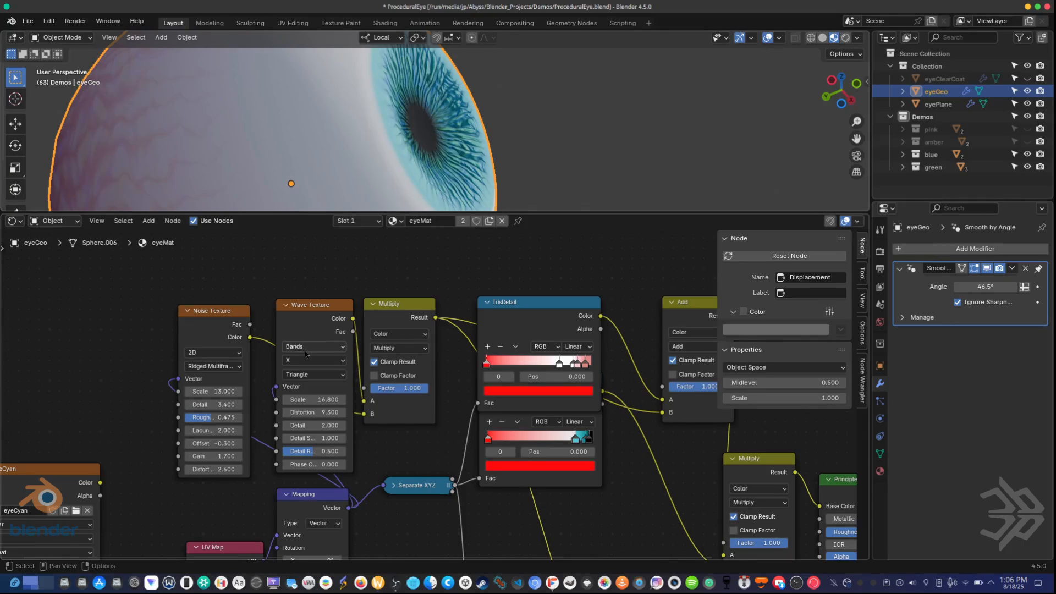
drag(311, 400, 364, 400)
middle_drag(471, 190, 565, 121)
Step: Lower the Factor of the Add node between IrisDisplace and Displacement to about 0.275
middle_drag(379, 529, 400, 364)
middle_drag(418, 424, 314, 363)
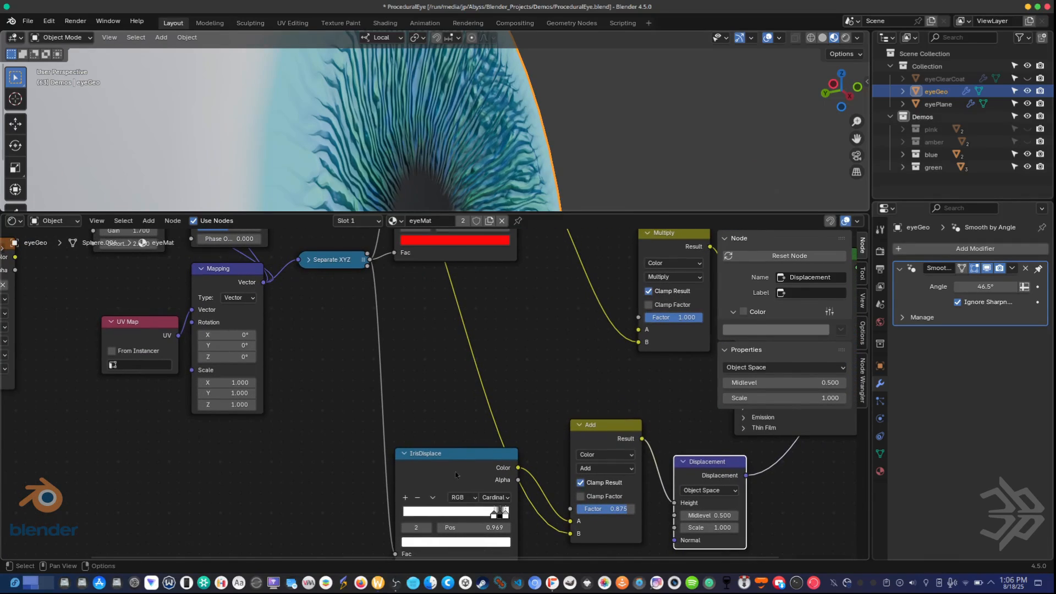
mouse_move(612, 509)
mouse_down()
mouse_move(564, 510)
mouse_move(593, 510)
mouse_up()
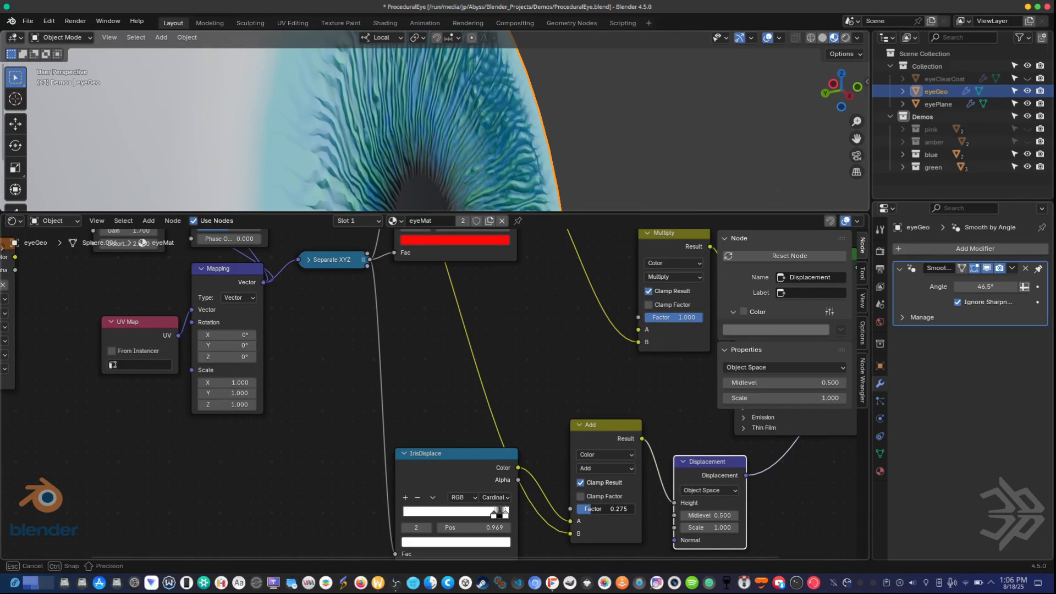